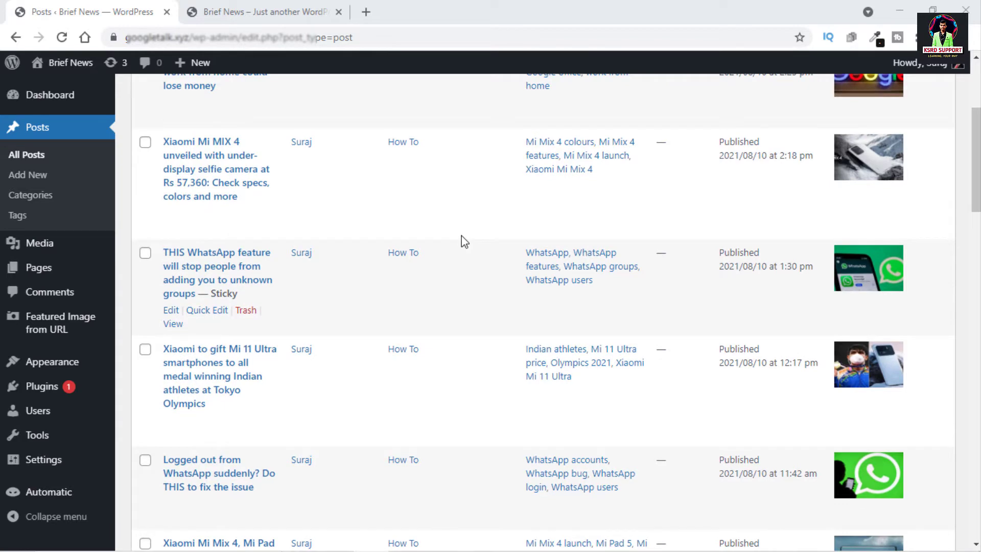
Look through the posts list and open the Xiaomi Mi MIX 4 post in the editor.
{"action": "scroll", "coordinate": [463, 241], "scroll_direction": "up", "scroll_amount": 5}
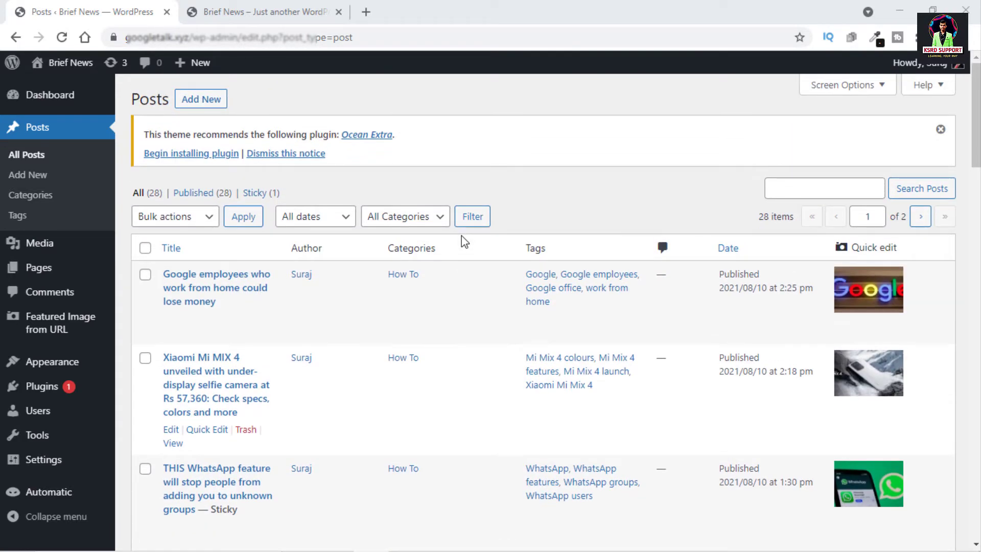
{"action": "scroll", "coordinate": [461, 235], "scroll_direction": "down", "scroll_amount": 3}
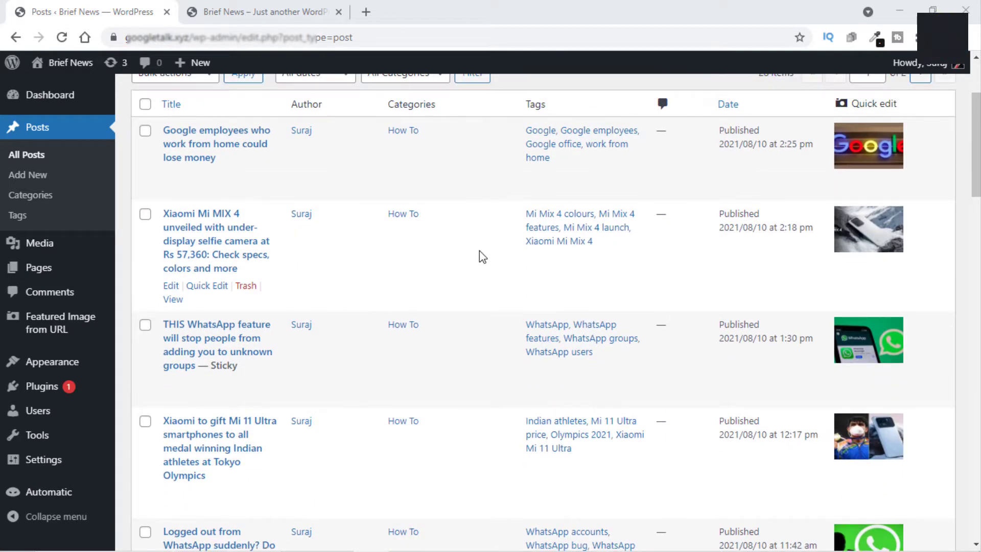
{"action": "scroll", "coordinate": [482, 255], "scroll_direction": "down", "scroll_amount": 3}
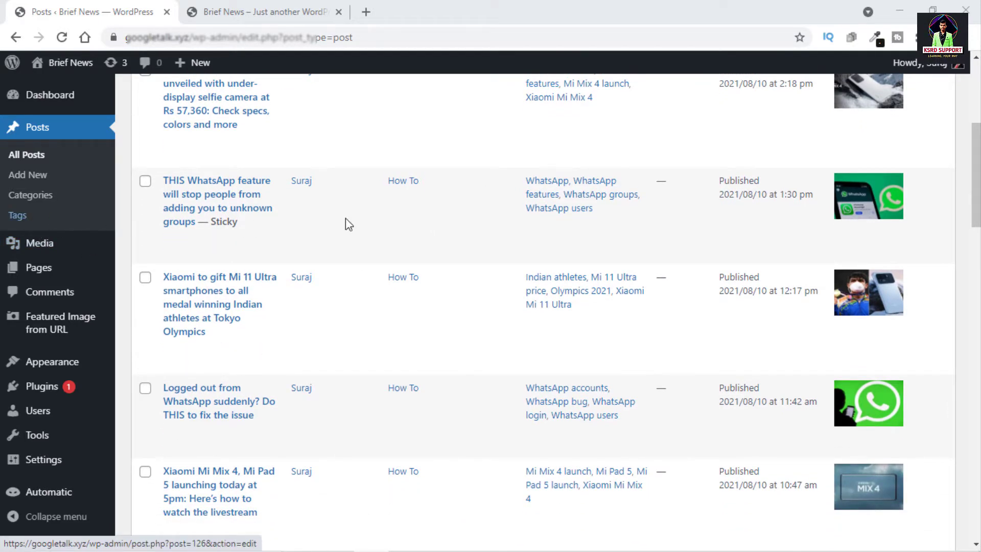
{"action": "scroll", "coordinate": [508, 245], "scroll_direction": "up", "scroll_amount": 6}
{"action": "scroll", "coordinate": [567, 237], "scroll_direction": "down", "scroll_amount": 3}
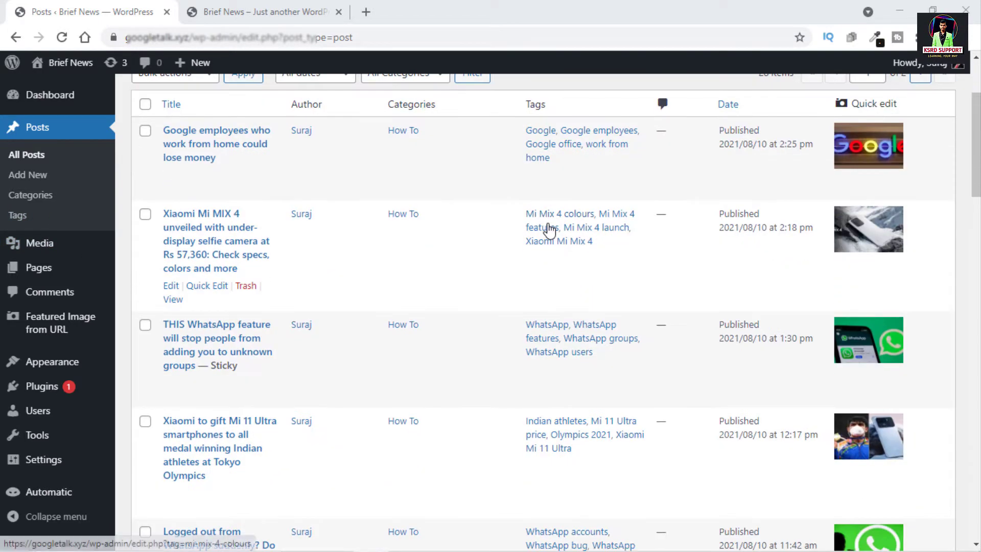
{"action": "left_click", "coordinate": [204, 252]}
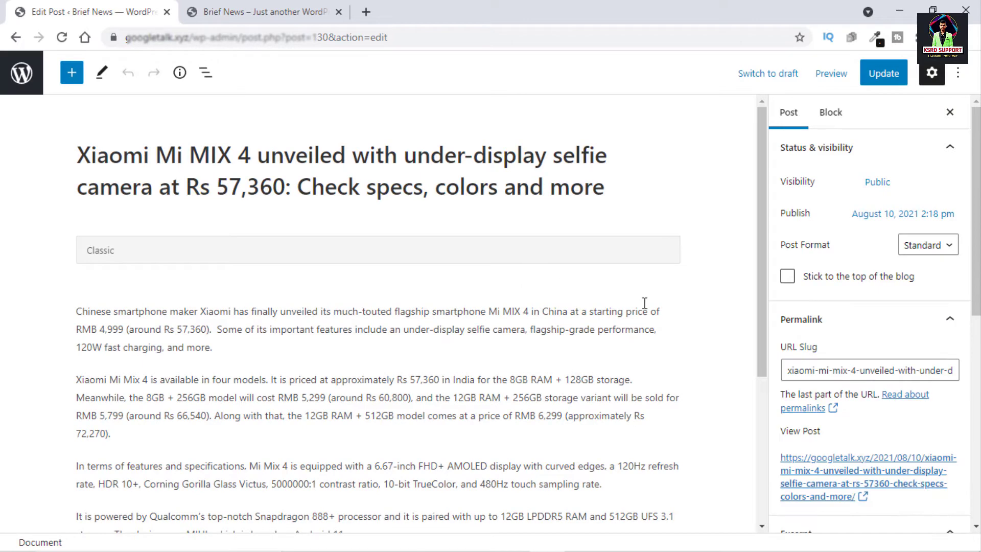
Review the post's settings down to the featured image and expand the Tags section to see the assigned tags.
{"action": "scroll", "coordinate": [844, 289], "scroll_direction": "down", "scroll_amount": 10}
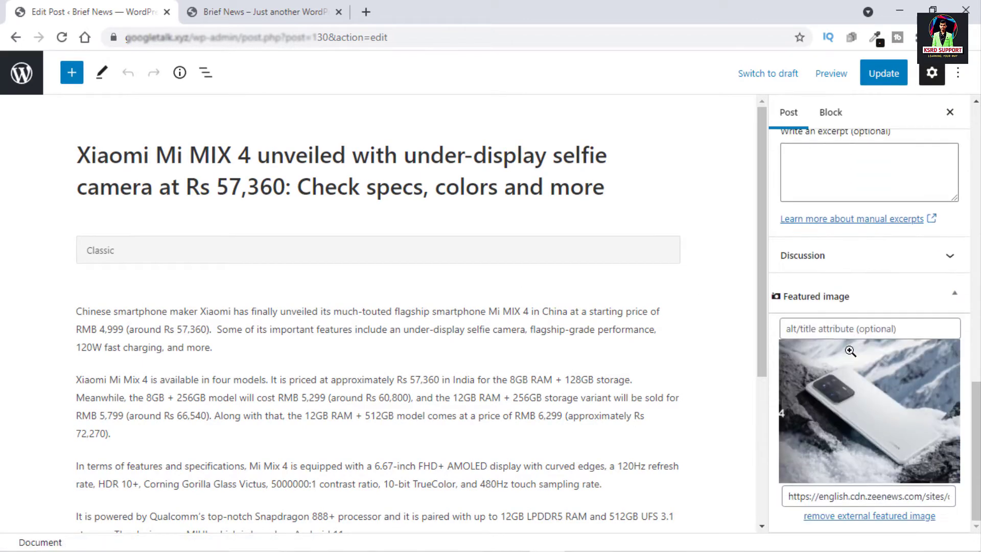
{"action": "scroll", "coordinate": [867, 390], "scroll_direction": "up", "scroll_amount": 8}
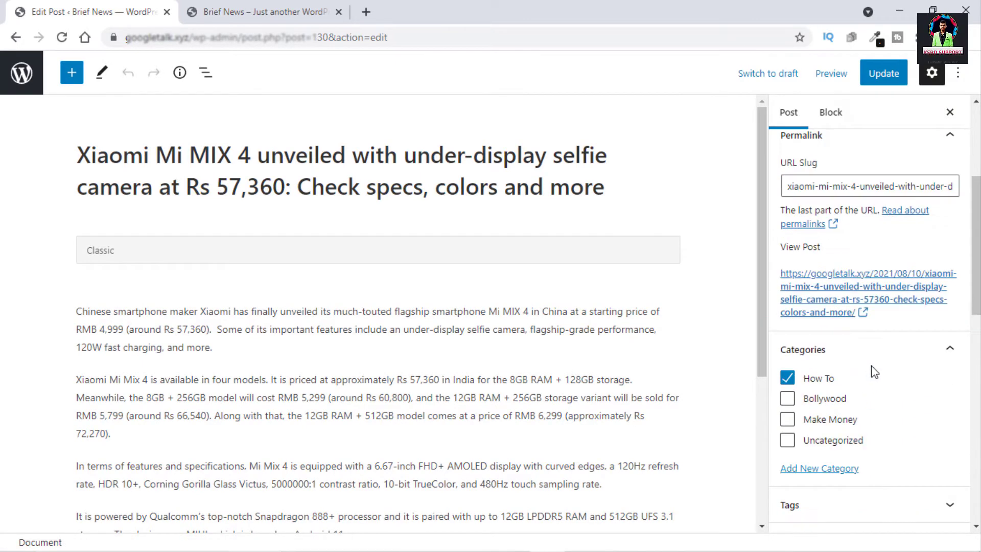
{"action": "scroll", "coordinate": [867, 364], "scroll_direction": "down", "scroll_amount": 4}
{"action": "scroll", "coordinate": [867, 364], "scroll_direction": "down", "scroll_amount": 4}
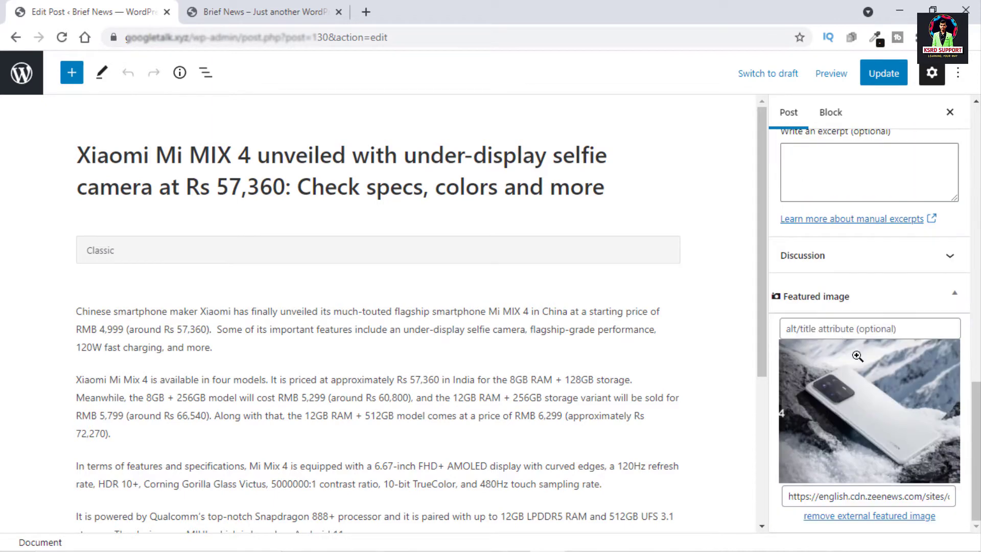
{"action": "scroll", "coordinate": [864, 357], "scroll_direction": "up", "scroll_amount": 5}
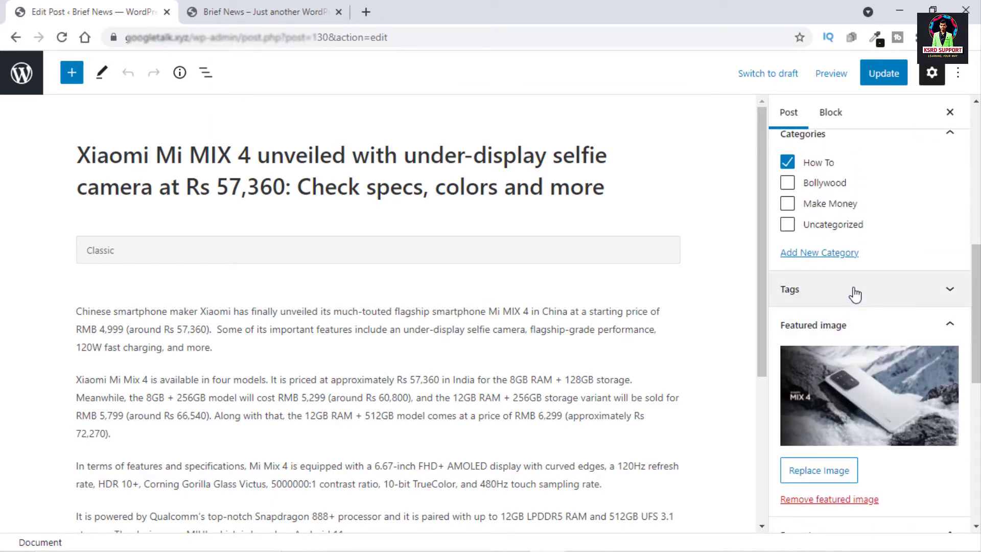
{"action": "left_click", "coordinate": [854, 291]}
{"action": "left_click", "coordinate": [855, 294]}
{"action": "left_click", "coordinate": [854, 295]}
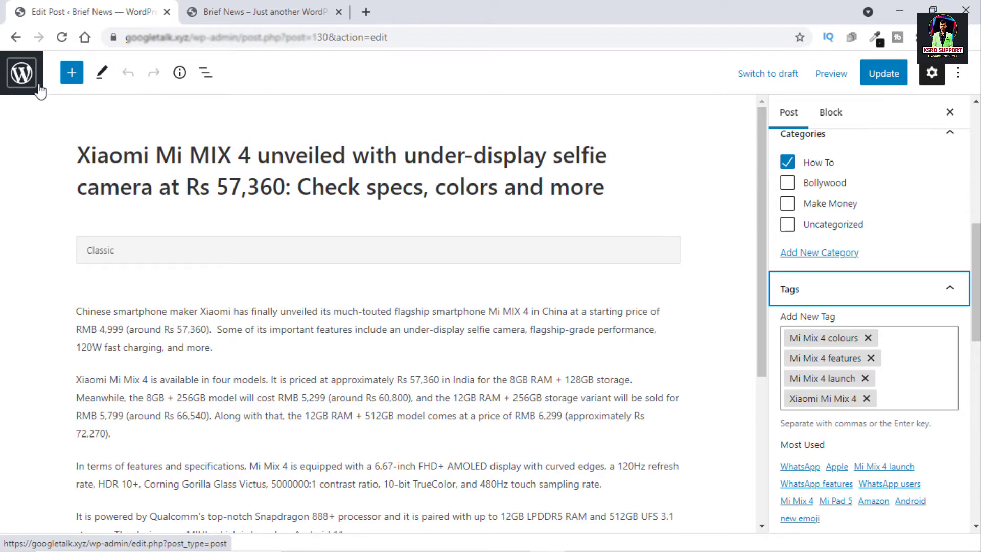
Read through the Xiaomi Mi MIX 4 article body, highlighting the passages on model prices.
{"action": "scroll", "coordinate": [317, 255], "scroll_direction": "down", "scroll_amount": 3}
{"action": "scroll", "coordinate": [330, 275], "scroll_direction": "up", "scroll_amount": 1}
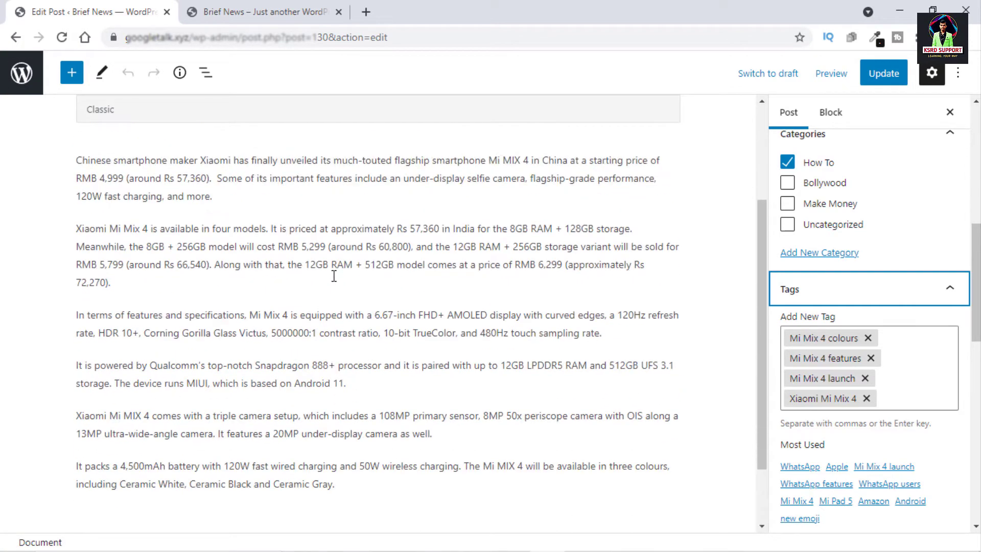
{"action": "scroll", "coordinate": [332, 276], "scroll_direction": "down", "scroll_amount": 1}
{"action": "left_click", "coordinate": [335, 239]}
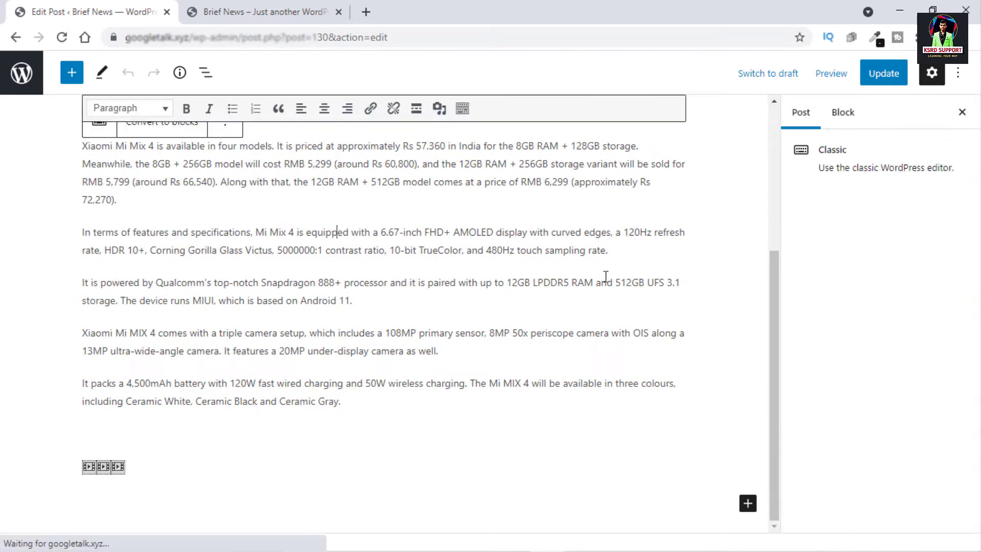
{"action": "left_click_drag", "start_coordinate": [615, 253], "coordinate": [325, 232]}
{"action": "left_click", "coordinate": [409, 182]}
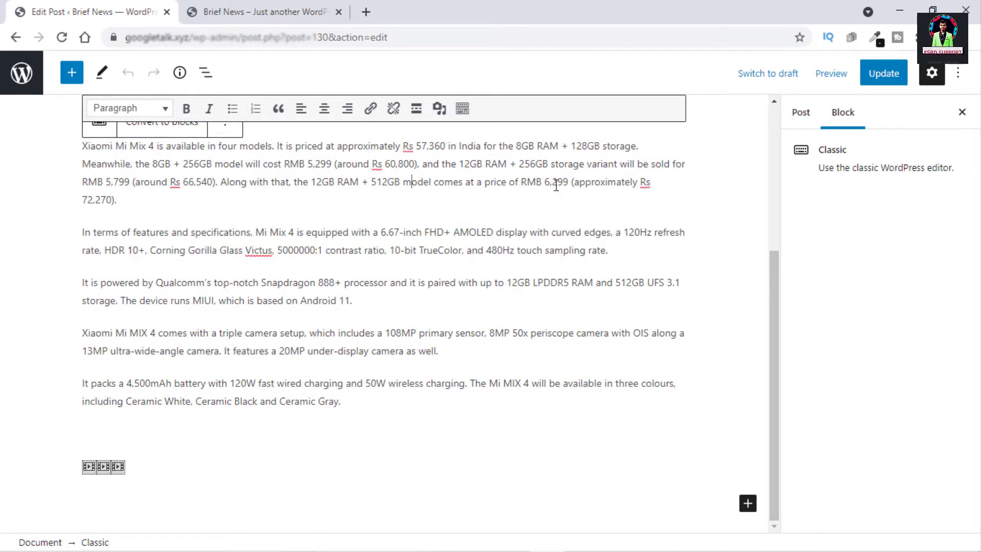
{"action": "left_click_drag", "start_coordinate": [675, 179], "coordinate": [403, 178]}
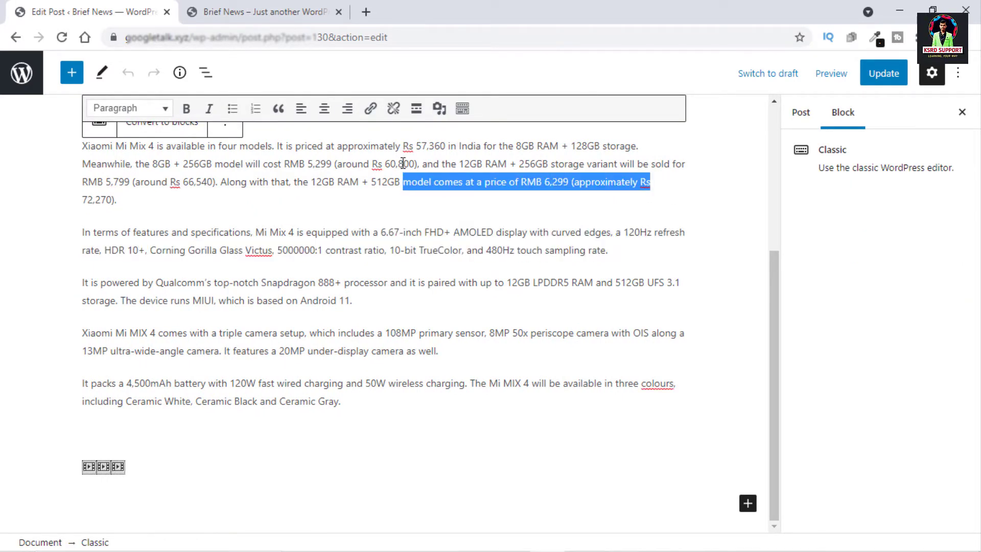
{"action": "left_click", "coordinate": [402, 164]}
{"action": "left_click_drag", "start_coordinate": [229, 160], "coordinate": [429, 163]}
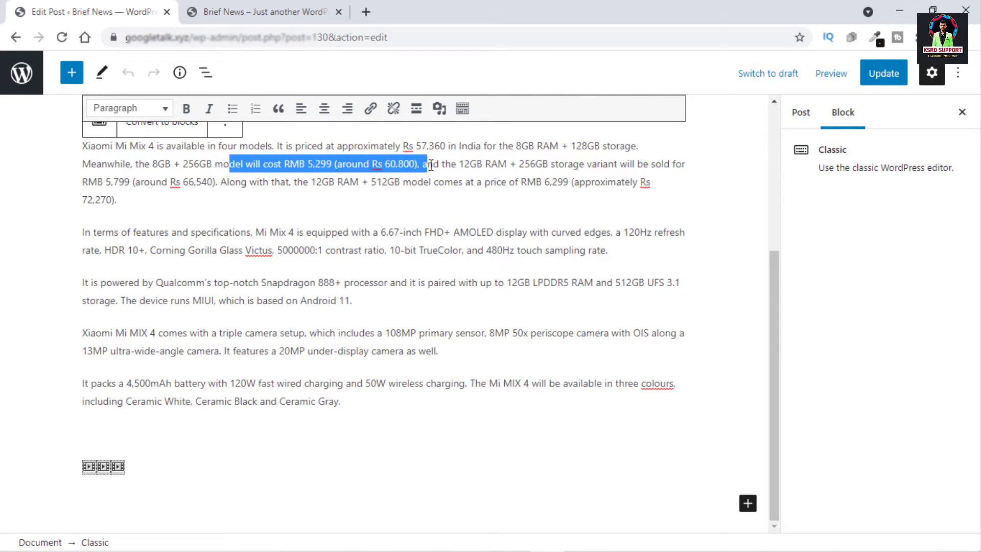
{"action": "left_click", "coordinate": [486, 164]}
{"action": "scroll", "coordinate": [593, 215], "scroll_direction": "up", "scroll_amount": 3}
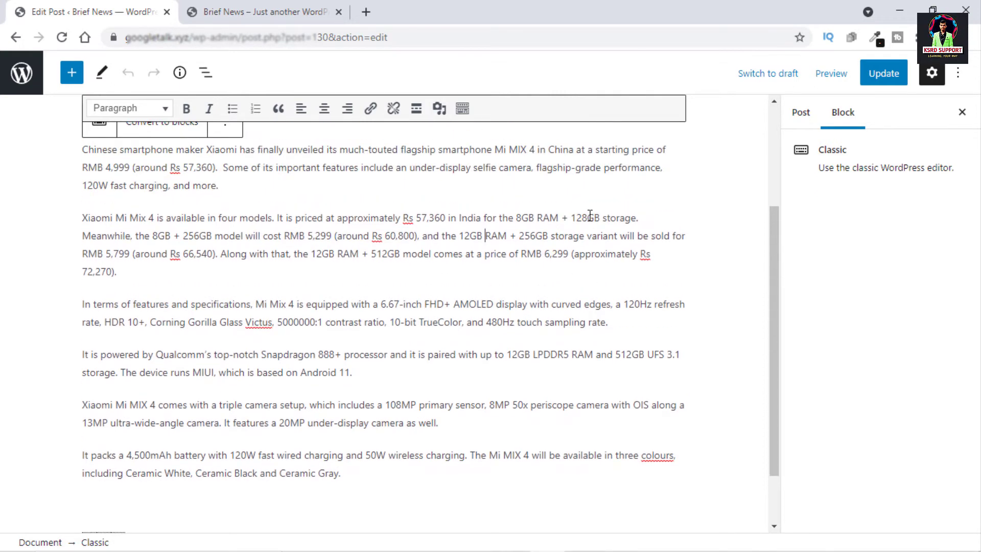
Close the settings sidebar and leave the post editor without saving, returning to the posts list.
{"action": "left_click", "coordinate": [962, 113]}
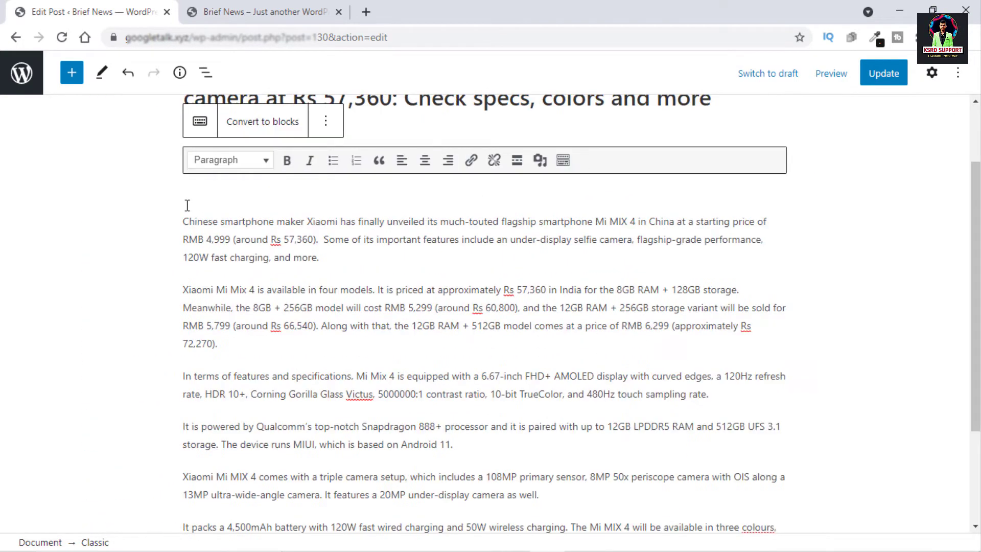
{"action": "left_click", "coordinate": [21, 73]}
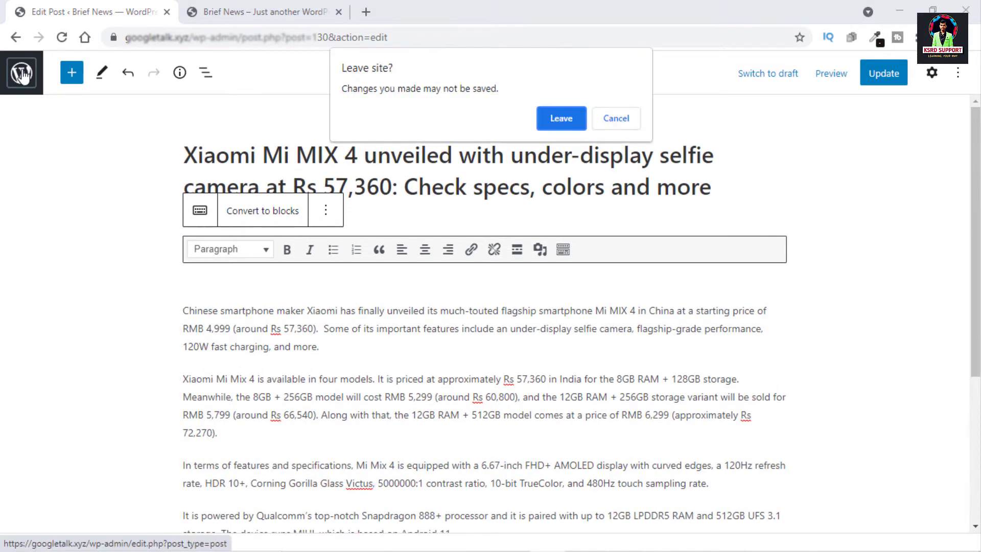
{"action": "left_click", "coordinate": [545, 116]}
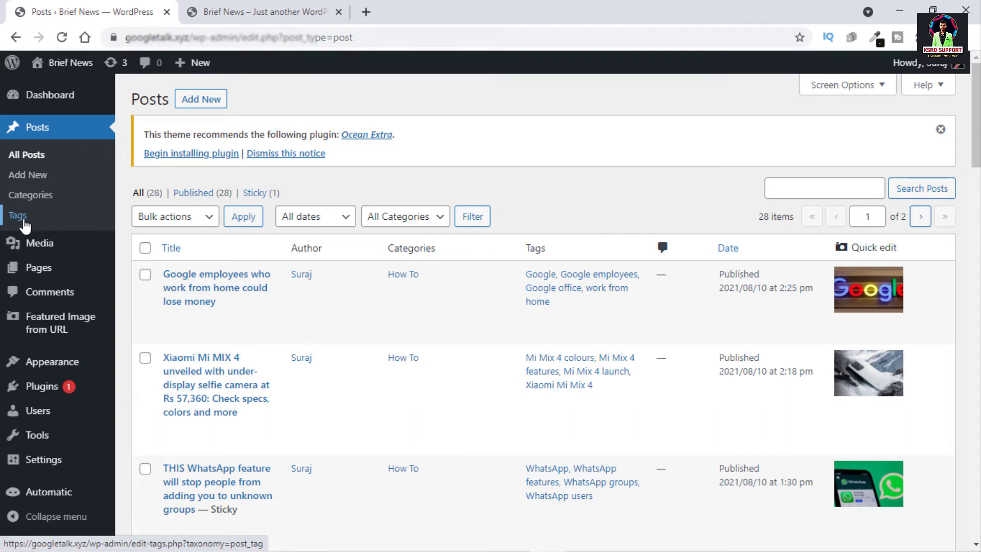
Switch to the Brief News site's front page and look through the published posts.
{"action": "scroll", "coordinate": [447, 362], "scroll_direction": "down", "scroll_amount": 1}
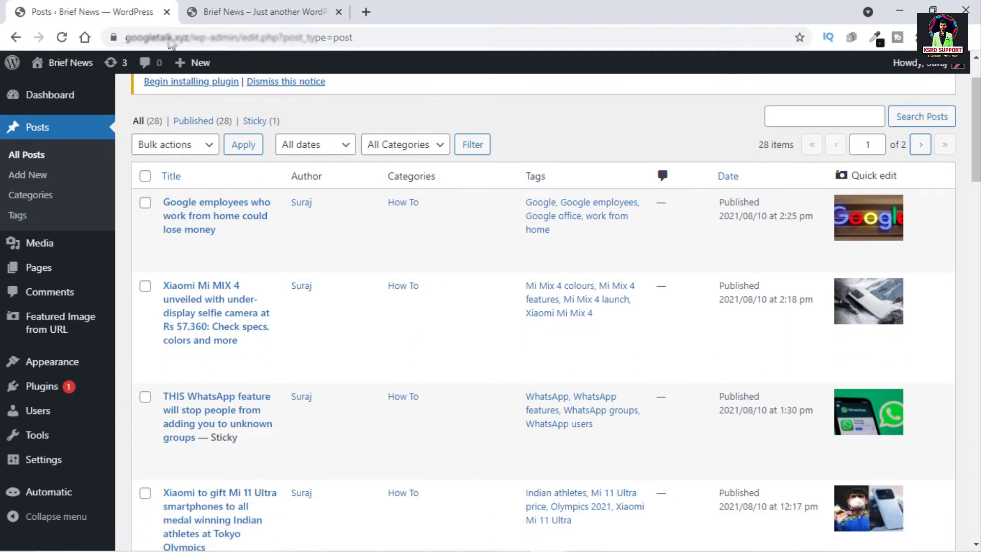
{"action": "left_click", "coordinate": [266, 12]}
{"action": "scroll", "coordinate": [413, 332], "scroll_direction": "down", "scroll_amount": 5}
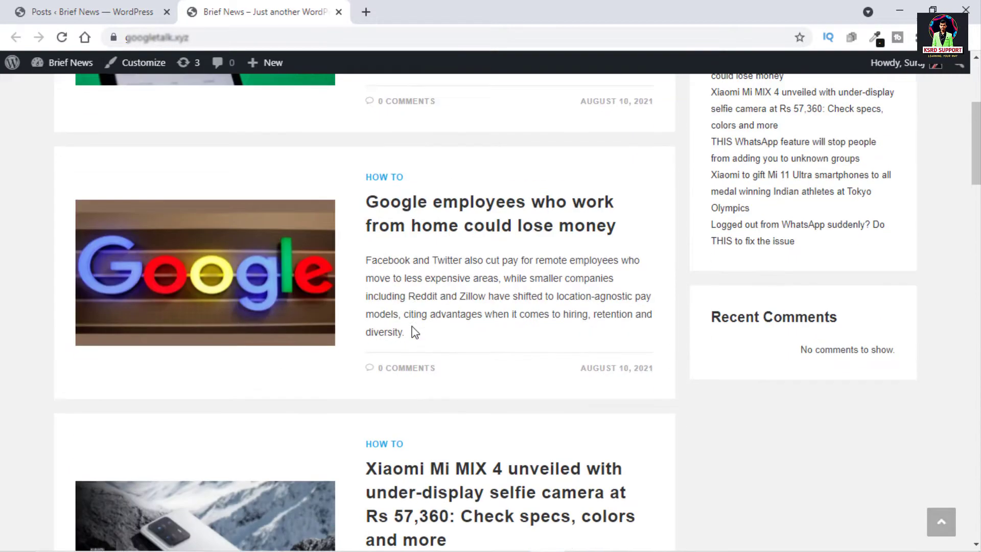
{"action": "scroll", "coordinate": [414, 332], "scroll_direction": "down", "scroll_amount": 13}
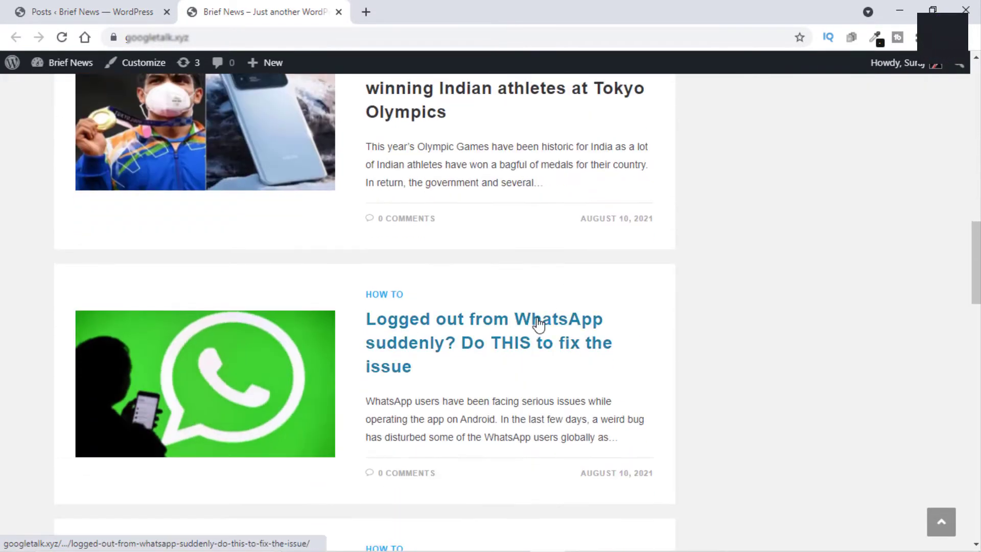
{"action": "scroll", "coordinate": [511, 319], "scroll_direction": "down", "scroll_amount": 12}
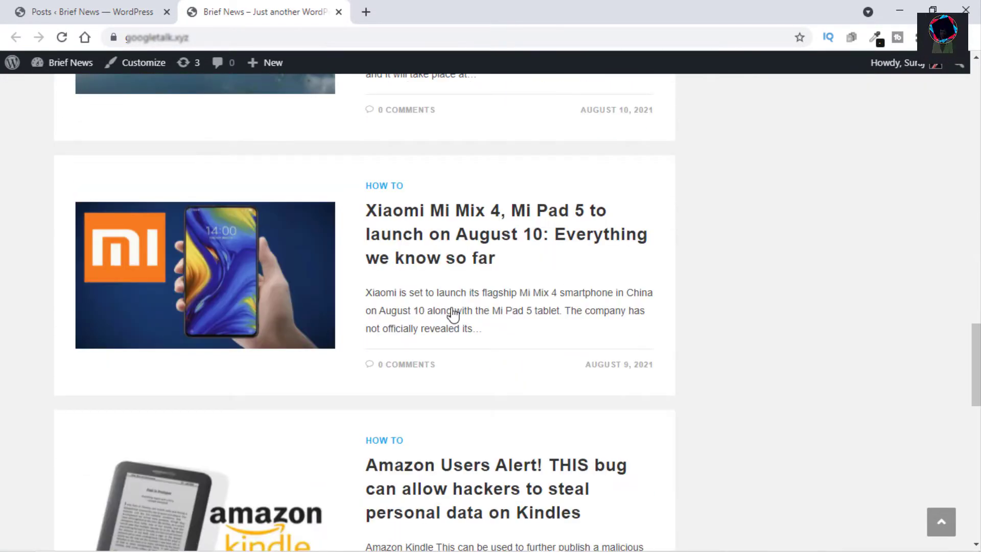
Return to the WordPress posts list and examine the Tags column of the first few posts.
{"action": "left_click", "coordinate": [79, 10]}
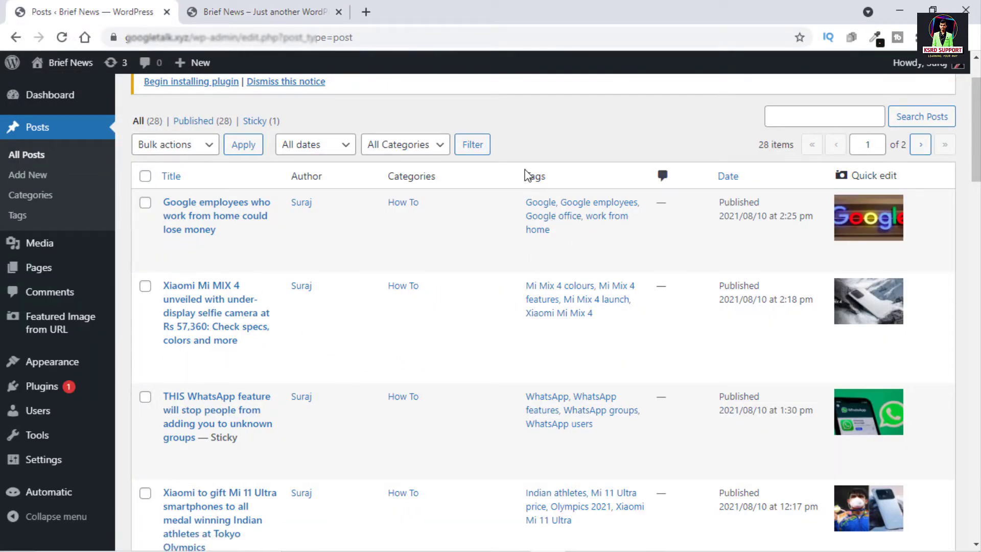
{"action": "mouse_move", "coordinate": [510, 158]}
{"action": "left_mouse_down"}
{"action": "mouse_move", "coordinate": [608, 332]}
{"action": "mouse_move", "coordinate": [669, 506]}
{"action": "mouse_move", "coordinate": [660, 471]}
{"action": "left_mouse_up"}
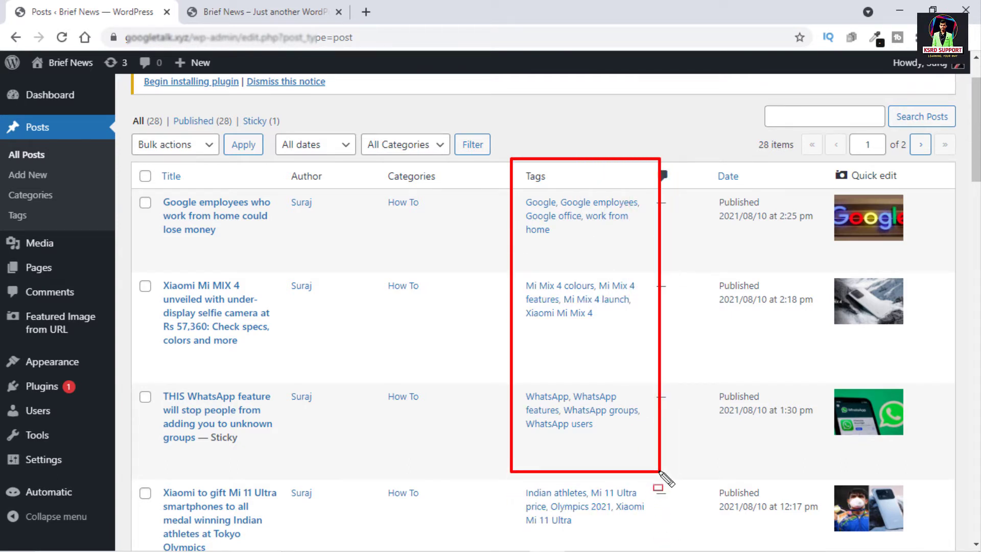
{"action": "key", "text": "Escape"}
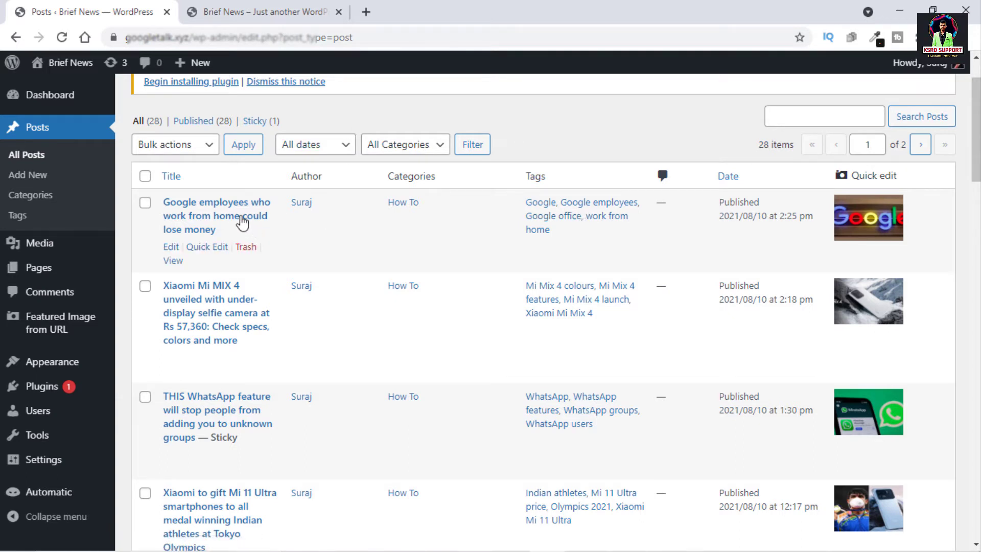
Open the post about Google employees working from home and show the tags in its post settings.
{"action": "left_click", "coordinate": [237, 217]}
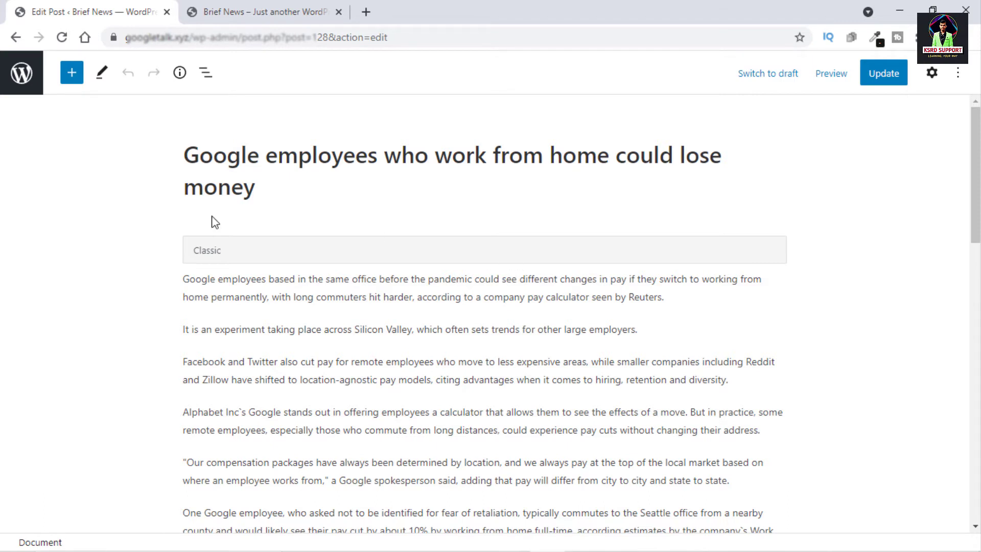
{"action": "left_click_drag", "start_coordinate": [186, 281], "coordinate": [263, 285]}
{"action": "left_click", "coordinate": [931, 73]}
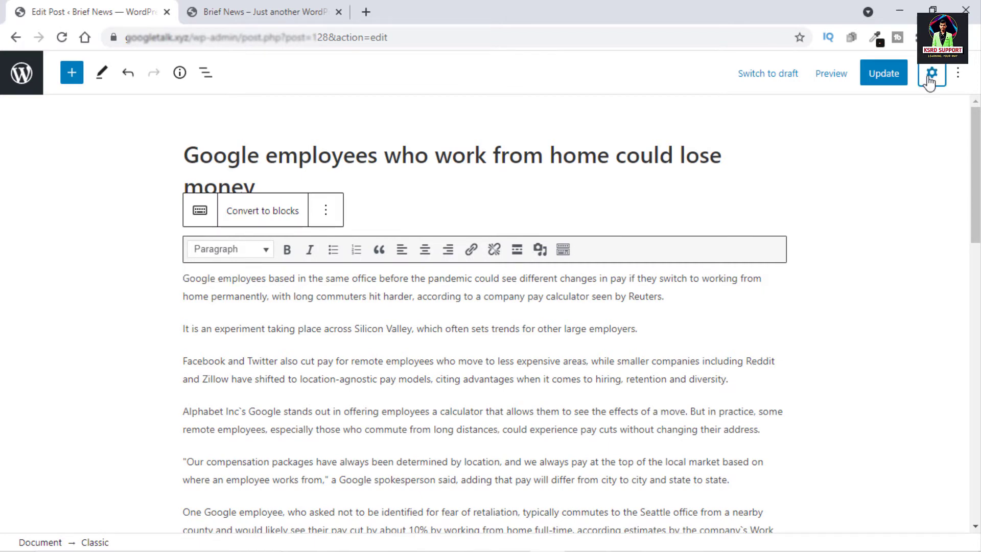
{"action": "left_click", "coordinate": [800, 113]}
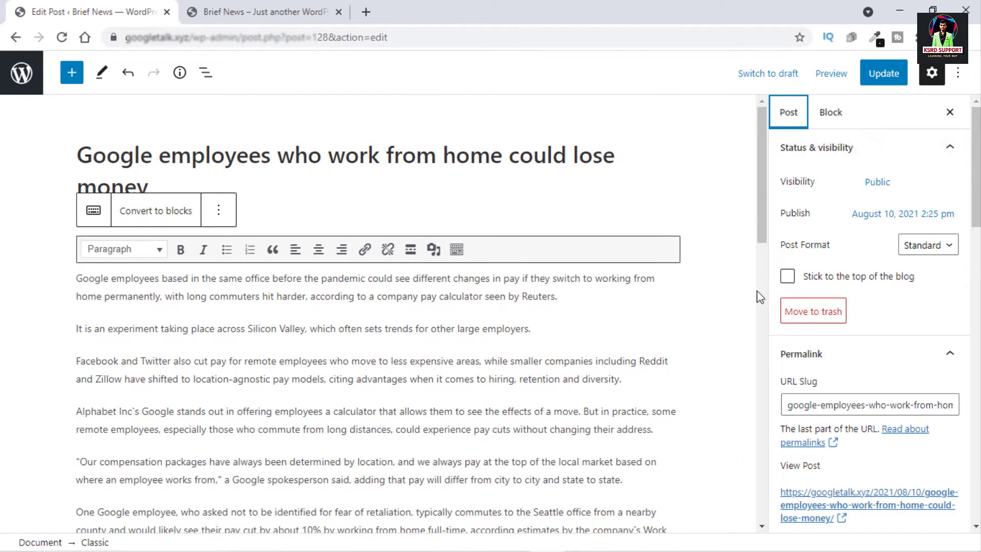
{"action": "scroll", "coordinate": [843, 332], "scroll_direction": "down", "scroll_amount": 10}
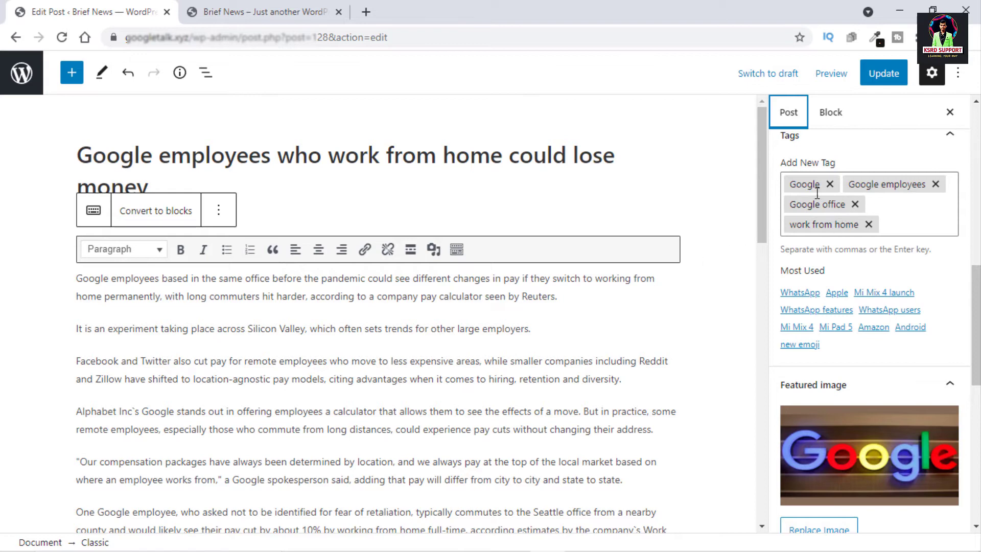
{"action": "scroll", "coordinate": [892, 250], "scroll_direction": "up", "scroll_amount": 1}
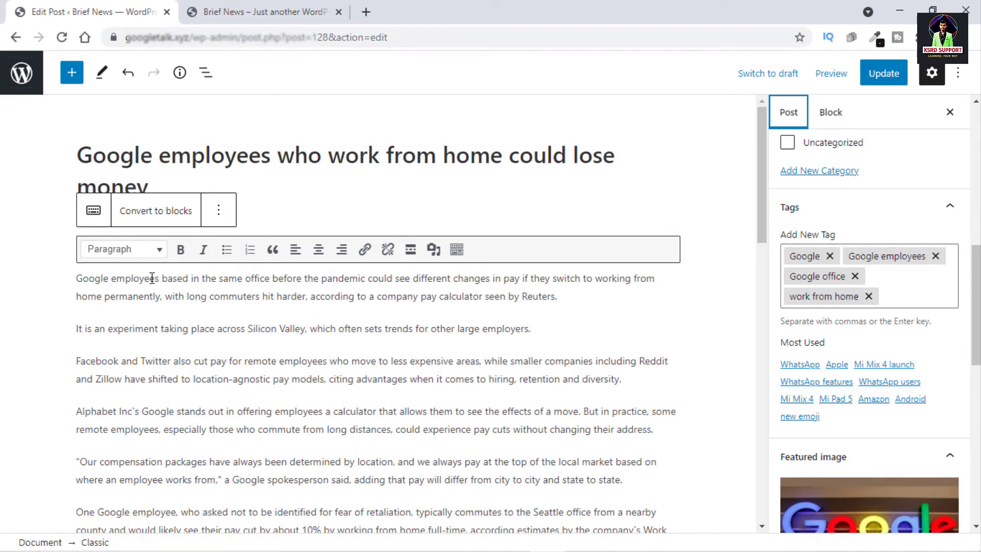
Read through the Google employees article alongside its tags, and go back to the posts list.
{"action": "left_click_drag", "start_coordinate": [144, 278], "coordinate": [112, 279]}
{"action": "scroll", "coordinate": [332, 357], "scroll_direction": "down", "scroll_amount": 6}
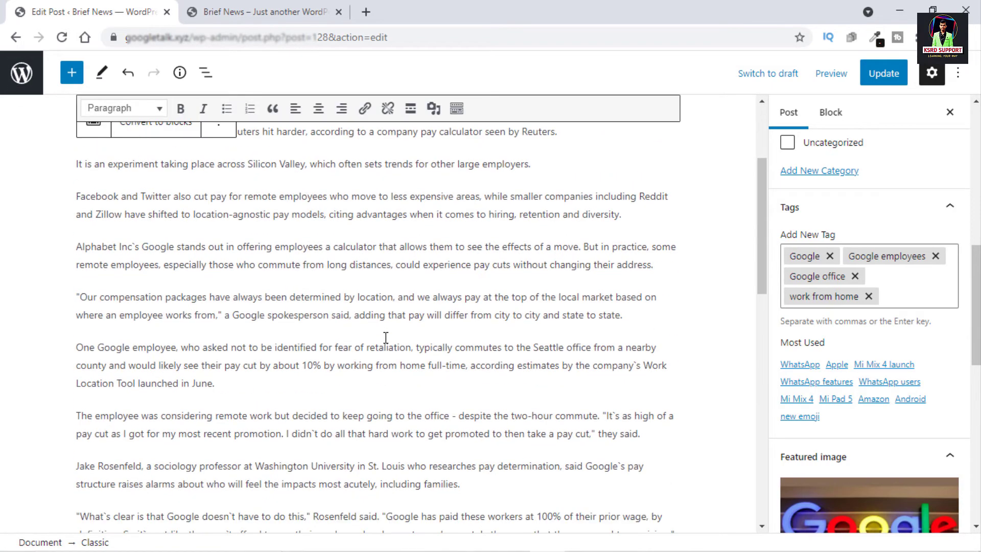
{"action": "left_click", "coordinate": [383, 241]}
{"action": "scroll", "coordinate": [457, 359], "scroll_direction": "down", "scroll_amount": 4}
{"action": "left_click", "coordinate": [386, 318]}
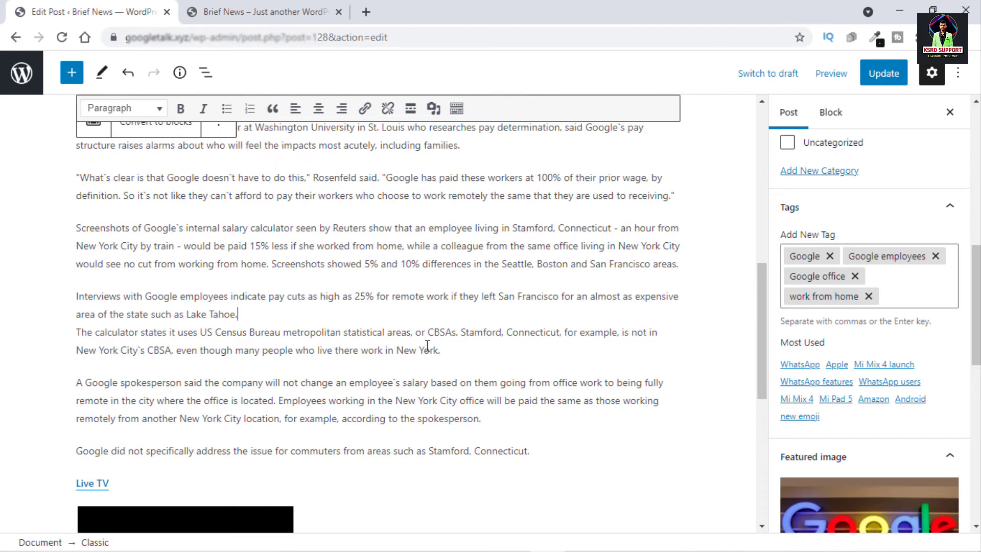
{"action": "scroll", "coordinate": [412, 332], "scroll_direction": "up", "scroll_amount": 3}
{"action": "scroll", "coordinate": [423, 269], "scroll_direction": "up", "scroll_amount": 4}
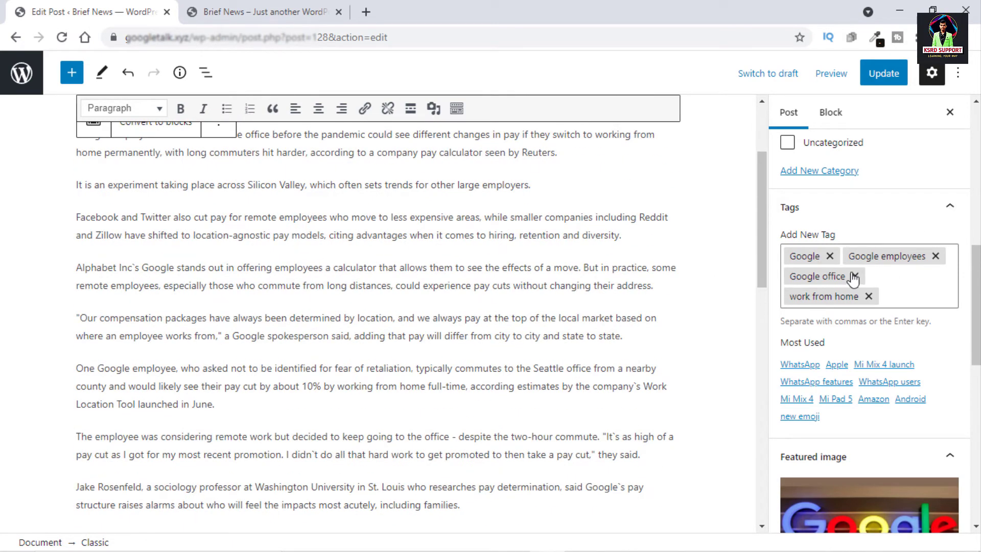
{"action": "left_click", "coordinate": [21, 72]}
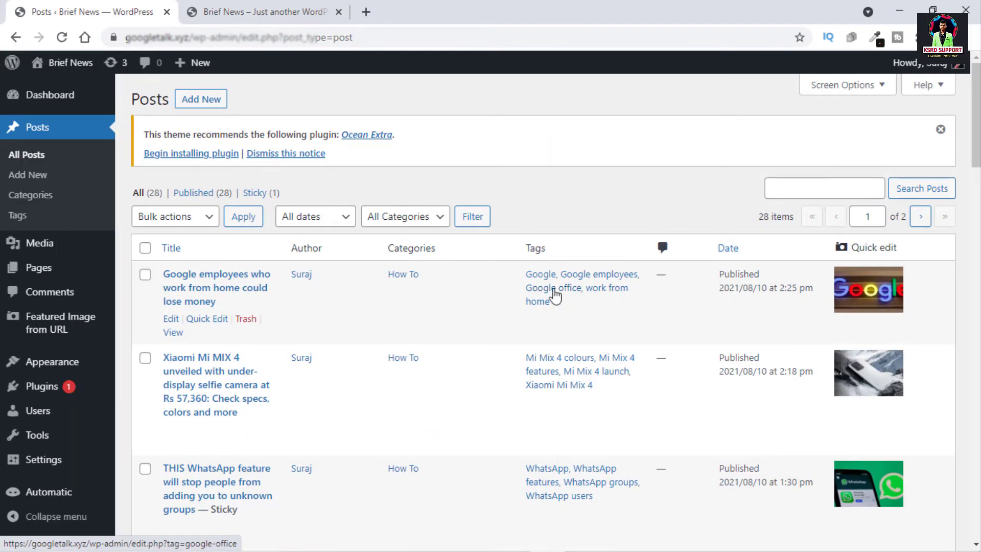
Look through the Tags column of all posts on the first page of the posts list.
{"action": "scroll", "coordinate": [562, 291], "scroll_direction": "down", "scroll_amount": 3}
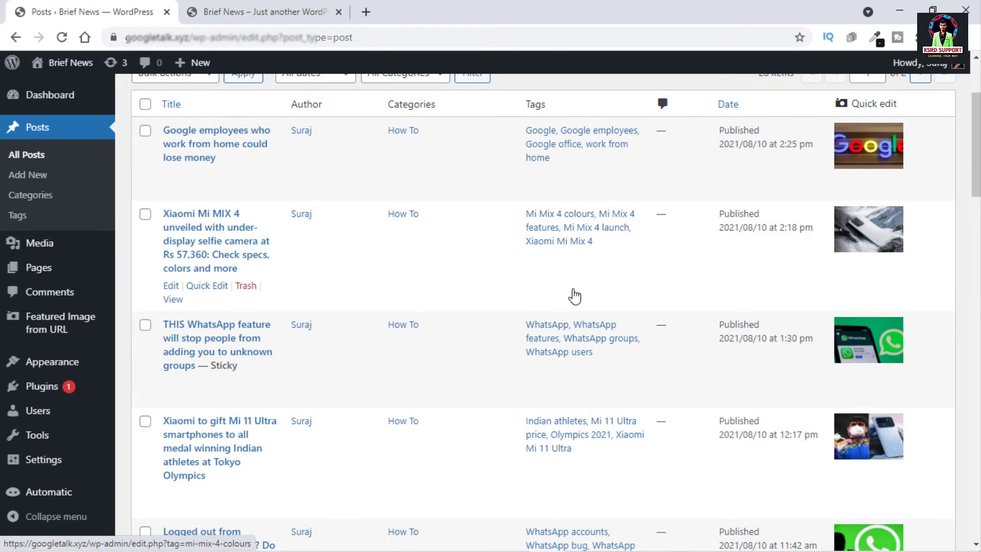
{"action": "scroll", "coordinate": [573, 287], "scroll_direction": "down", "scroll_amount": 3}
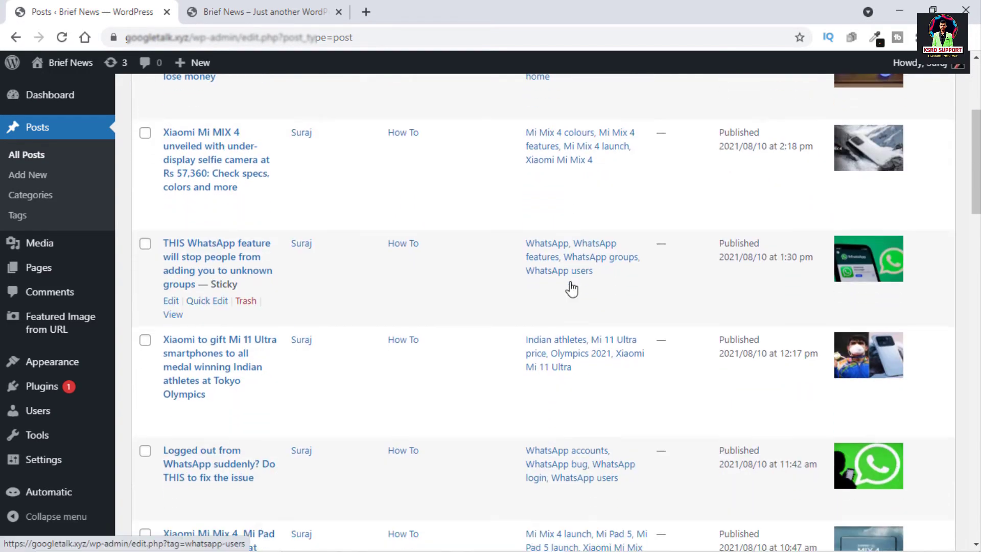
{"action": "scroll", "coordinate": [572, 287], "scroll_direction": "down", "scroll_amount": 2}
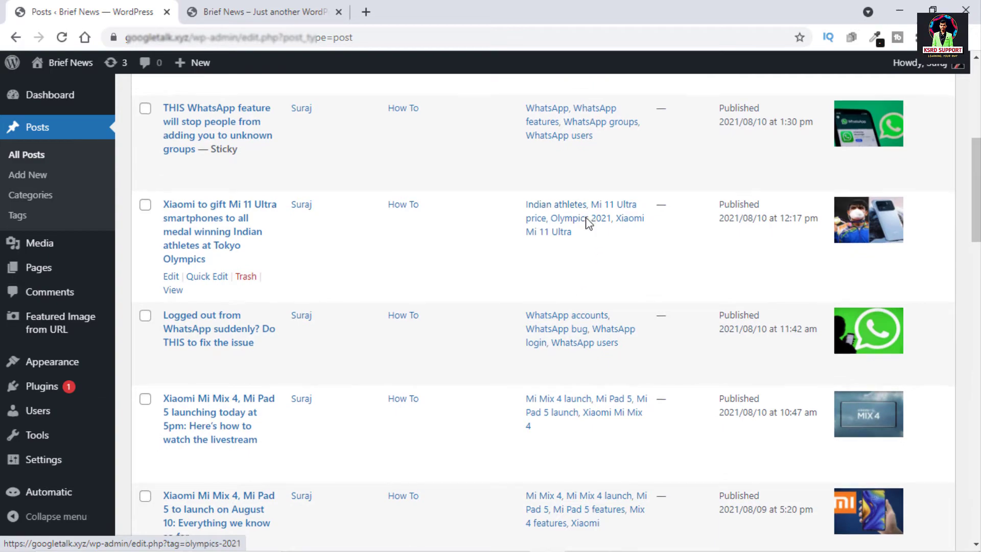
{"action": "scroll", "coordinate": [586, 230], "scroll_direction": "down", "scroll_amount": 6}
{"action": "scroll", "coordinate": [585, 249], "scroll_direction": "down", "scroll_amount": 4}
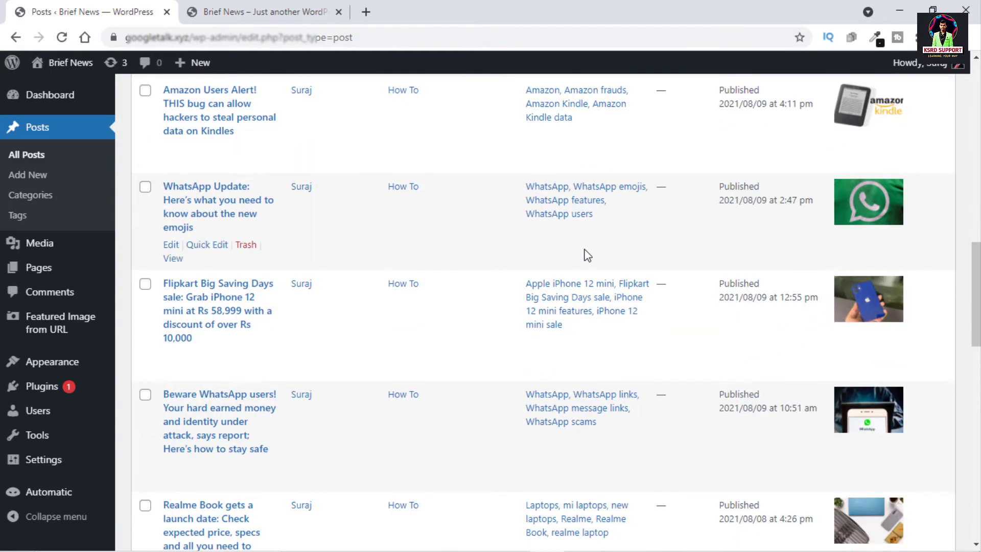
{"action": "scroll", "coordinate": [588, 254], "scroll_direction": "down", "scroll_amount": 5}
{"action": "scroll", "coordinate": [600, 319], "scroll_direction": "down", "scroll_amount": 4}
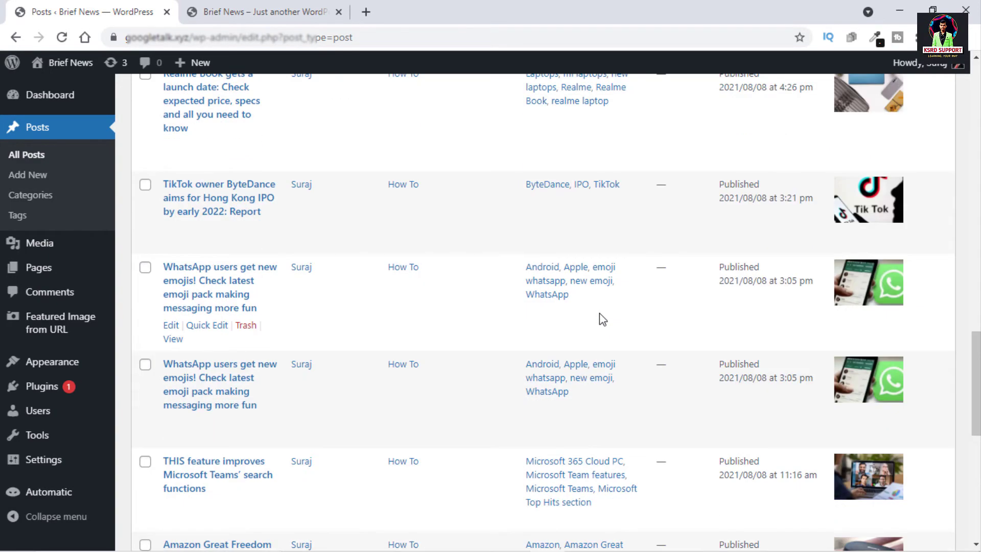
{"action": "scroll", "coordinate": [603, 317], "scroll_direction": "up", "scroll_amount": 3}
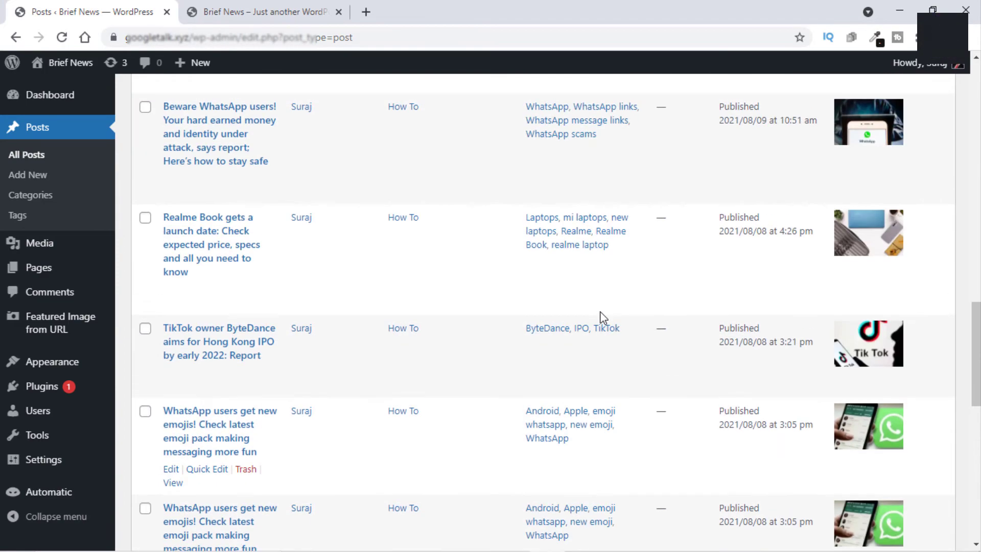
{"action": "scroll", "coordinate": [602, 314], "scroll_direction": "down", "scroll_amount": 2}
{"action": "scroll", "coordinate": [602, 313], "scroll_direction": "up", "scroll_amount": 2}
{"action": "scroll", "coordinate": [605, 347], "scroll_direction": "down", "scroll_amount": 4}
{"action": "scroll", "coordinate": [611, 404], "scroll_direction": "down", "scroll_amount": 7}
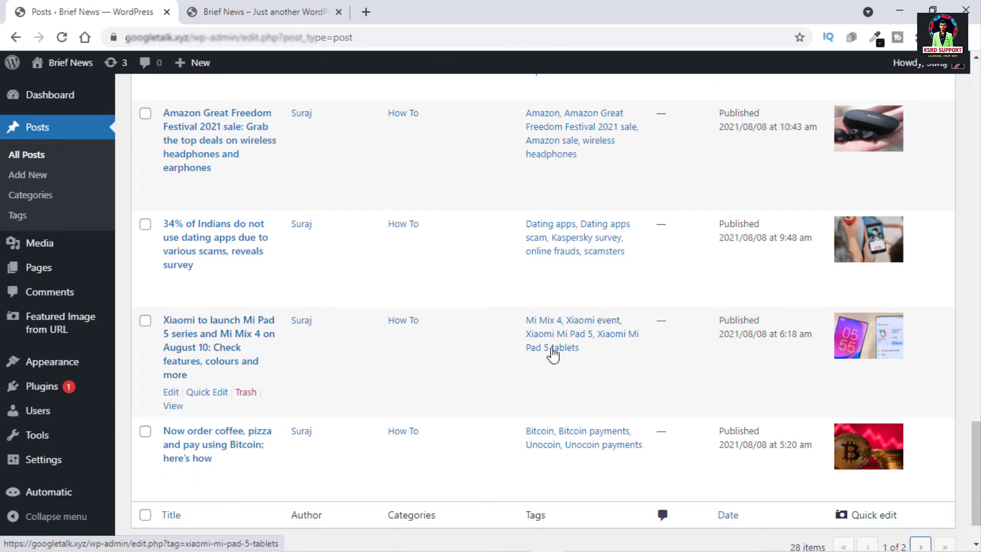
{"action": "scroll", "coordinate": [462, 333], "scroll_direction": "up", "scroll_amount": 15}
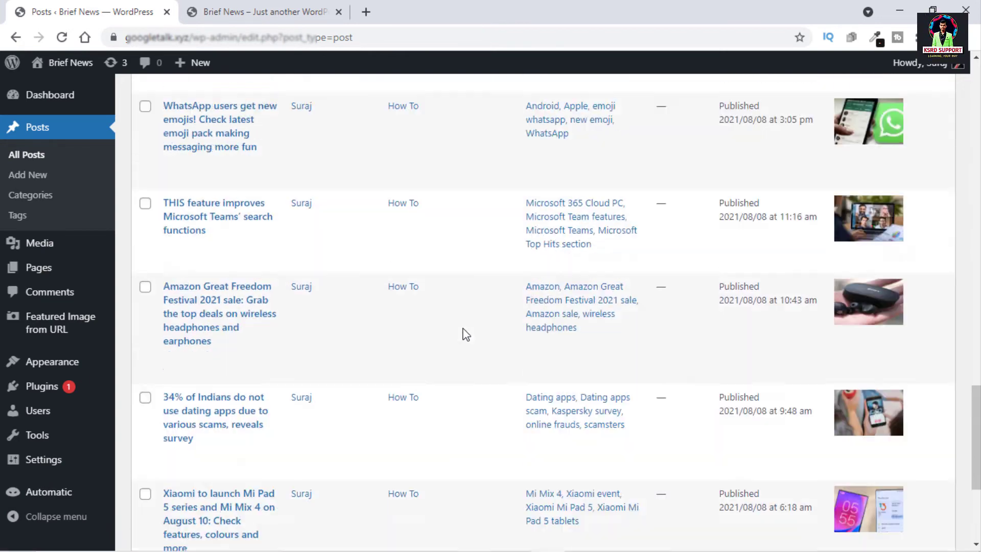
{"action": "scroll", "coordinate": [464, 333], "scroll_direction": "up", "scroll_amount": 5}
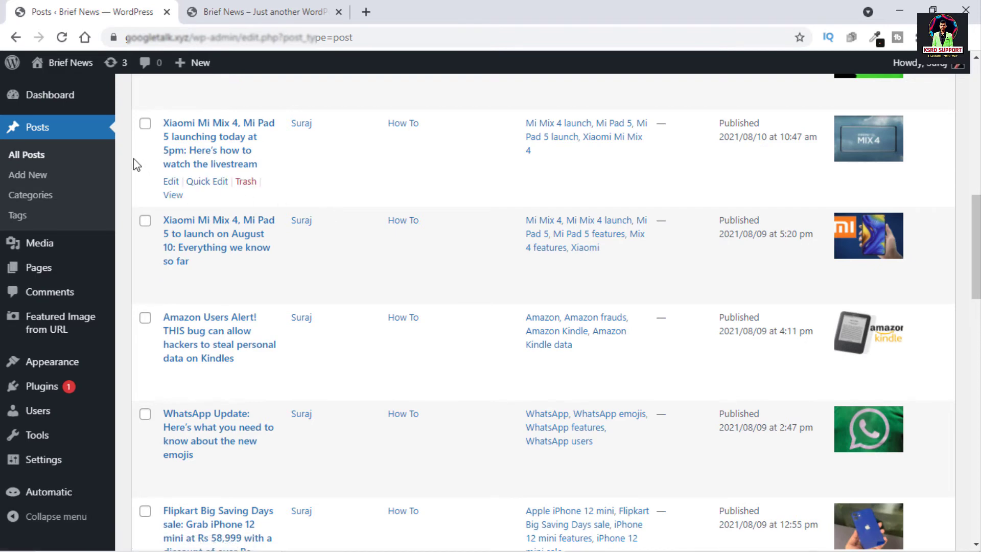
{"action": "scroll", "coordinate": [352, 195], "scroll_direction": "up", "scroll_amount": 10}
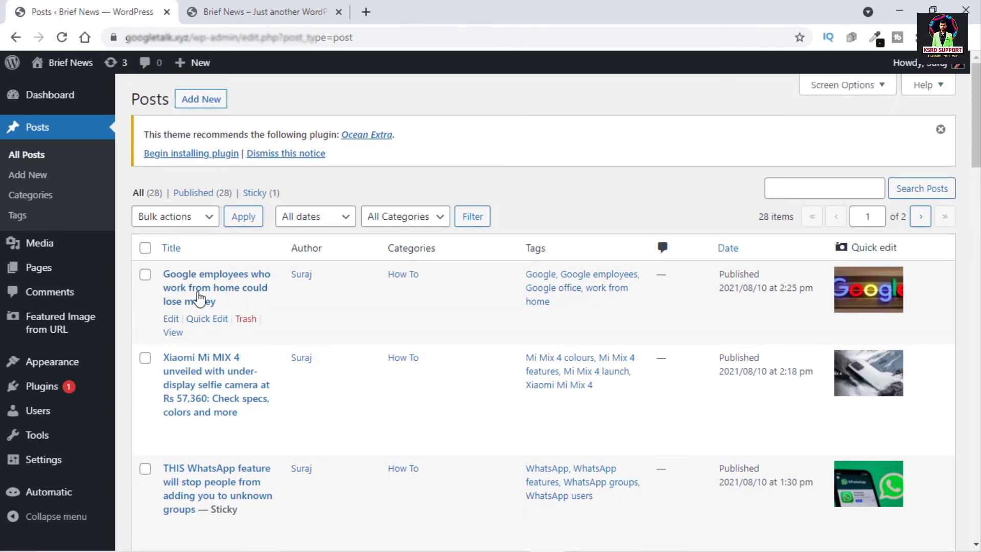
Open the post about Google employees working from home for editing and display its Tags settings.
{"action": "left_click", "coordinate": [258, 289]}
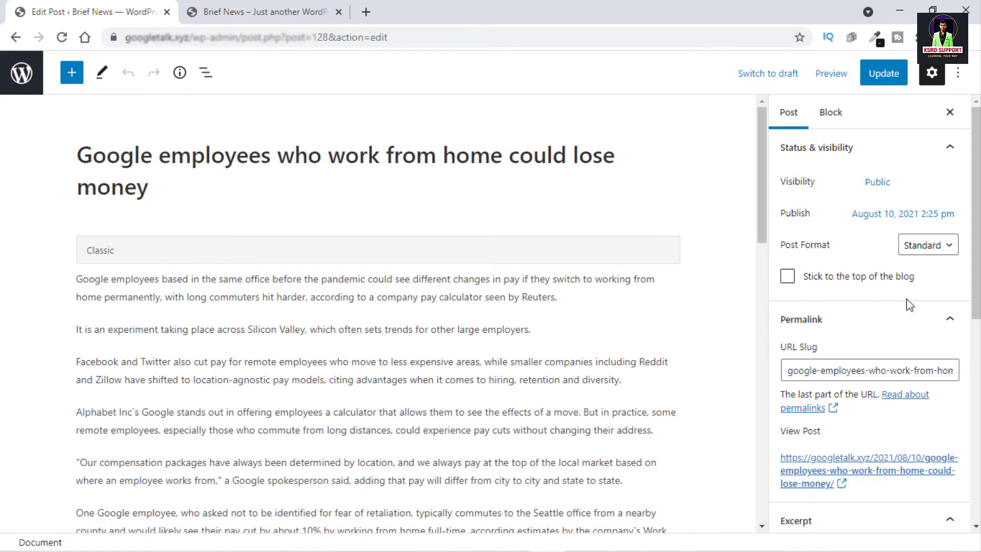
{"action": "scroll", "coordinate": [914, 304], "scroll_direction": "down", "scroll_amount": 5}
{"action": "scroll", "coordinate": [871, 344], "scroll_direction": "down", "scroll_amount": 6}
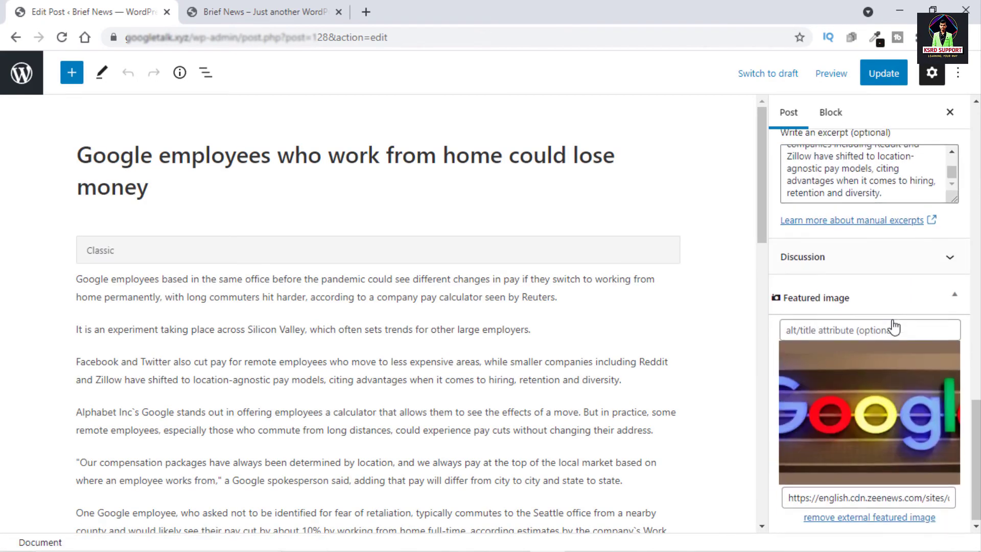
{"action": "scroll", "coordinate": [904, 330], "scroll_direction": "up", "scroll_amount": 5}
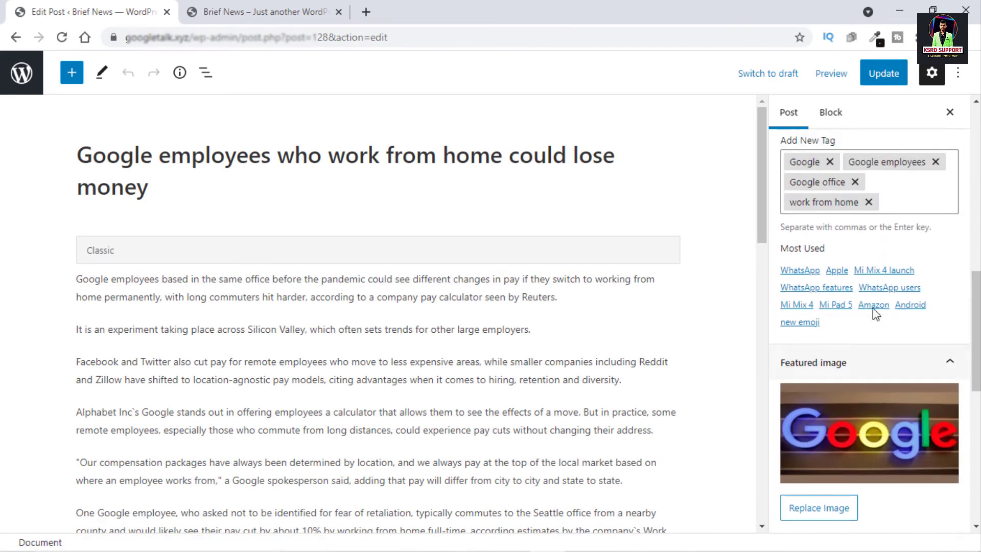
{"action": "left_click", "coordinate": [848, 220]}
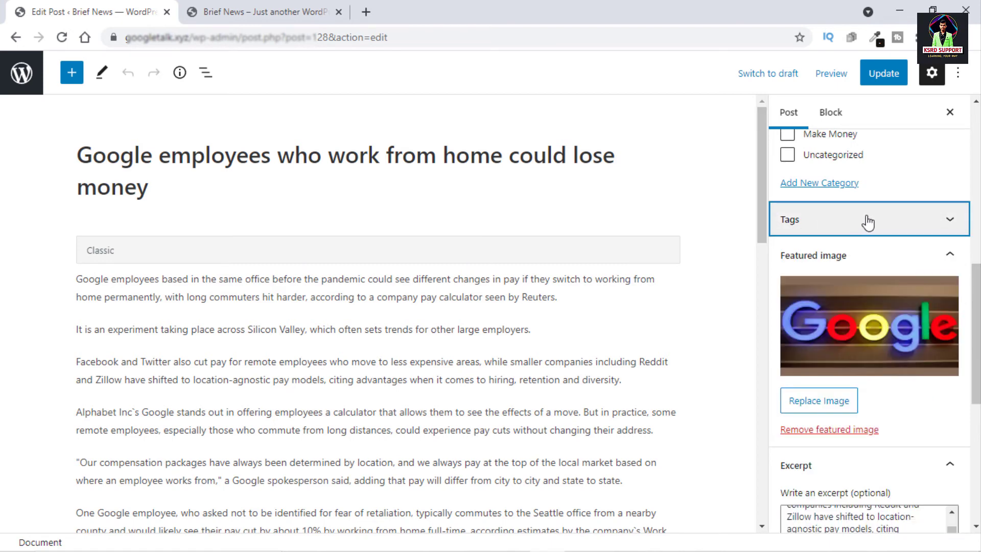
{"action": "left_click", "coordinate": [889, 219]}
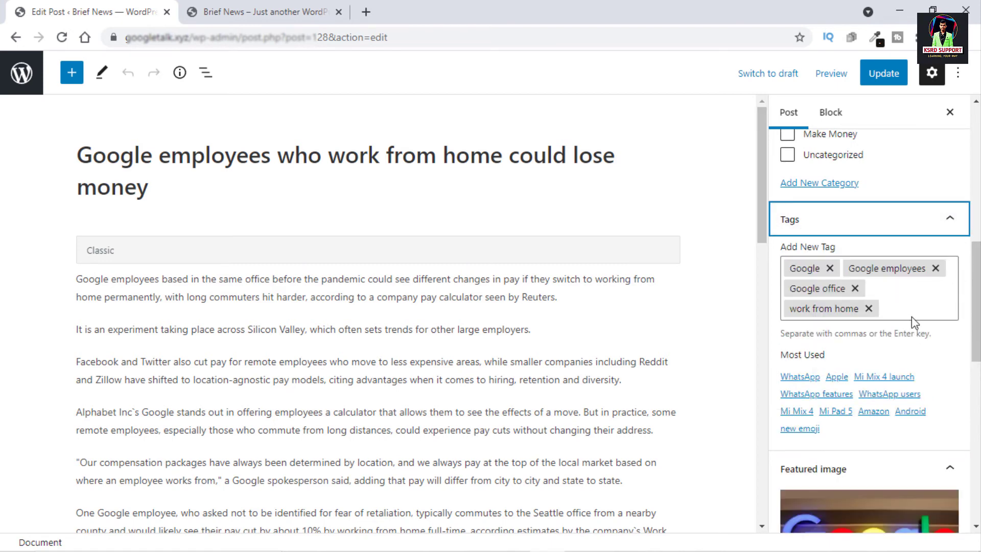
Add the tag "earn money" to the Google employees post, update the post and return to the posts list.
{"action": "left_click", "coordinate": [909, 308]}
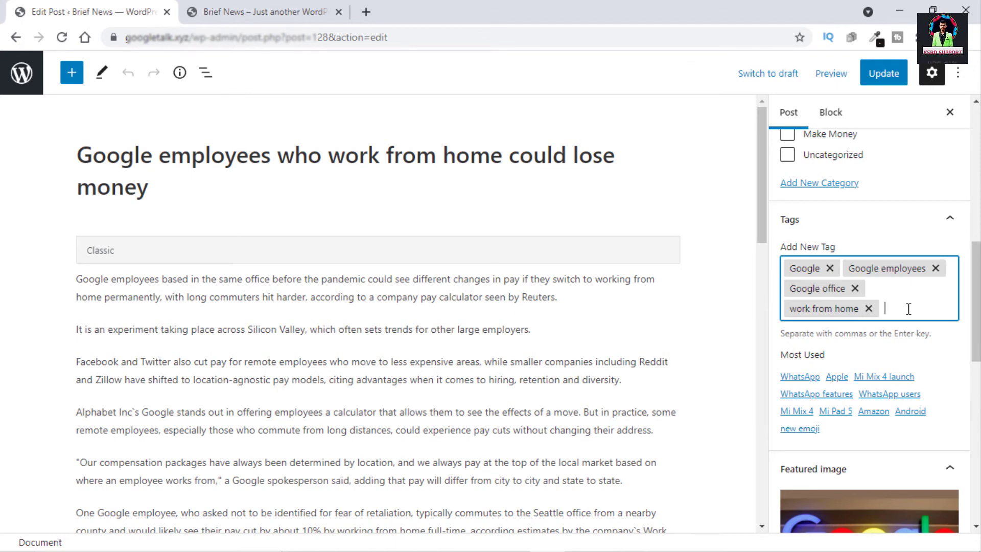
{"action": "type", "text": "earn money"}
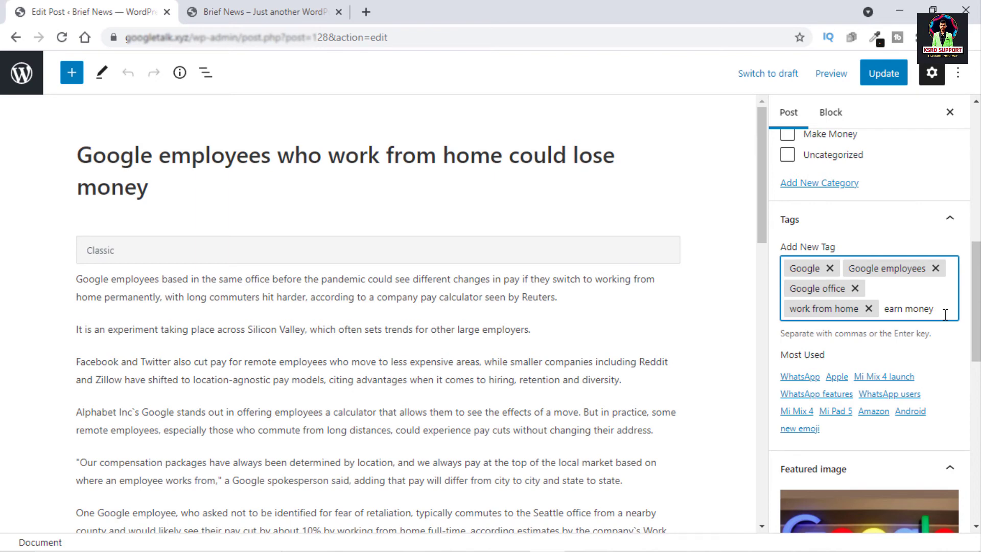
{"action": "key", "text": "Return"}
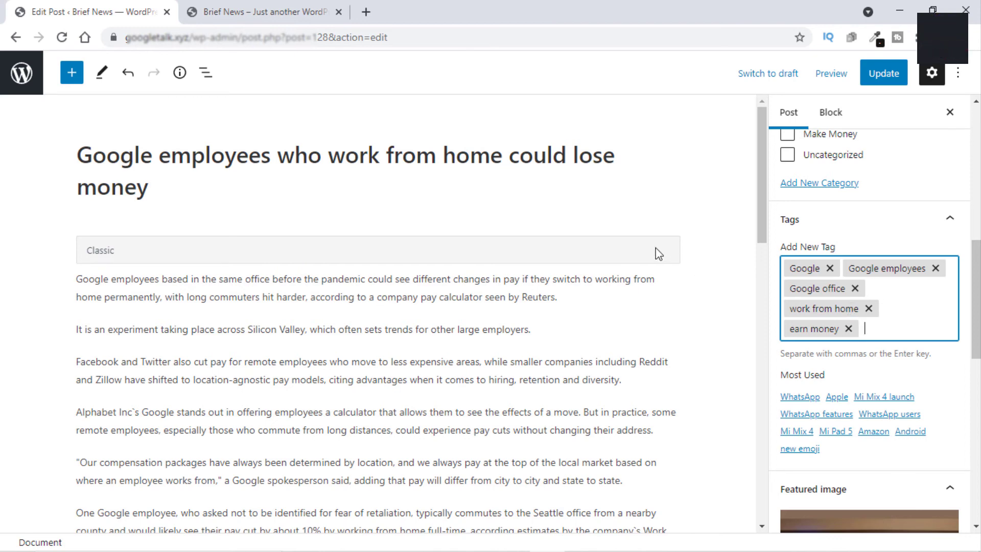
{"action": "left_click", "coordinate": [889, 78]}
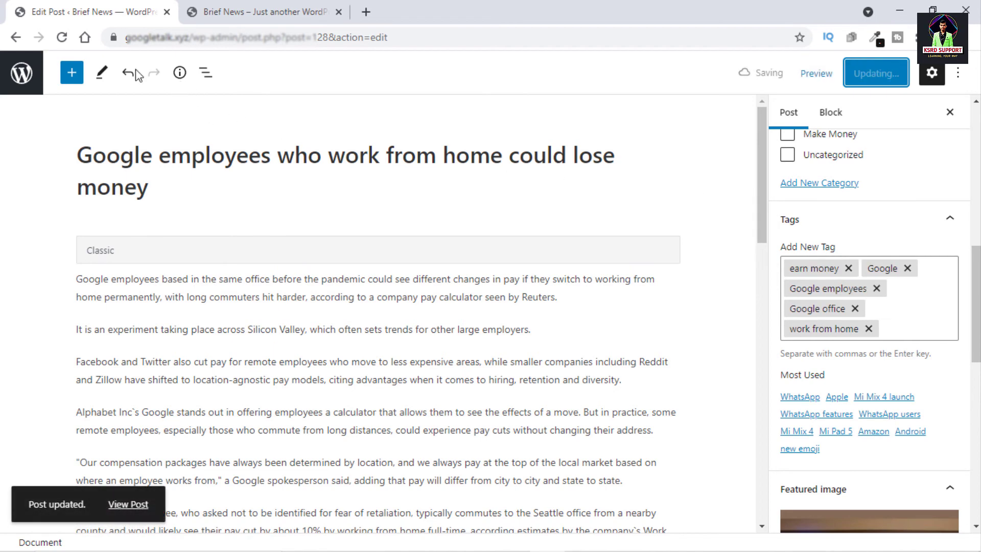
{"action": "left_click", "coordinate": [22, 73]}
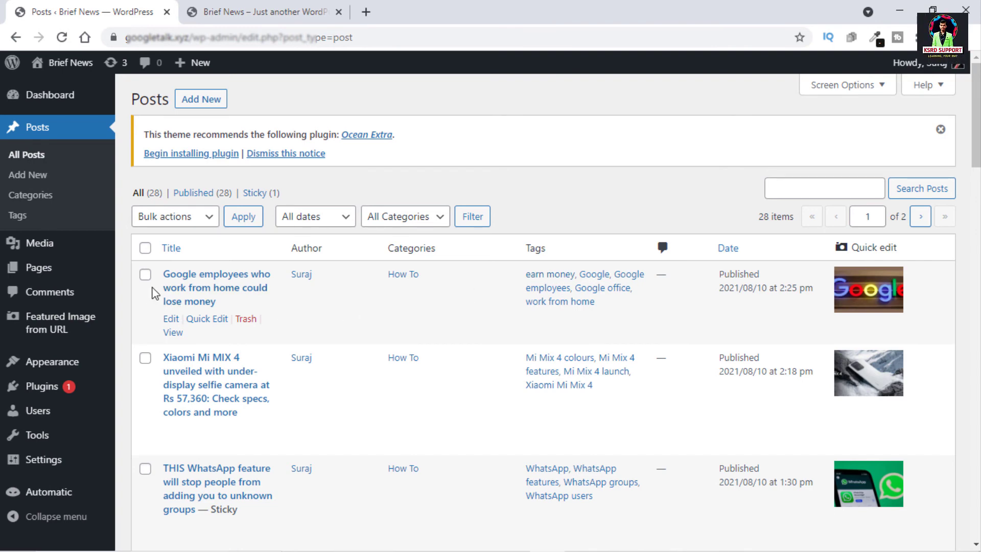
Open the post categories page and review the existing categories.
{"action": "left_click", "coordinate": [31, 197]}
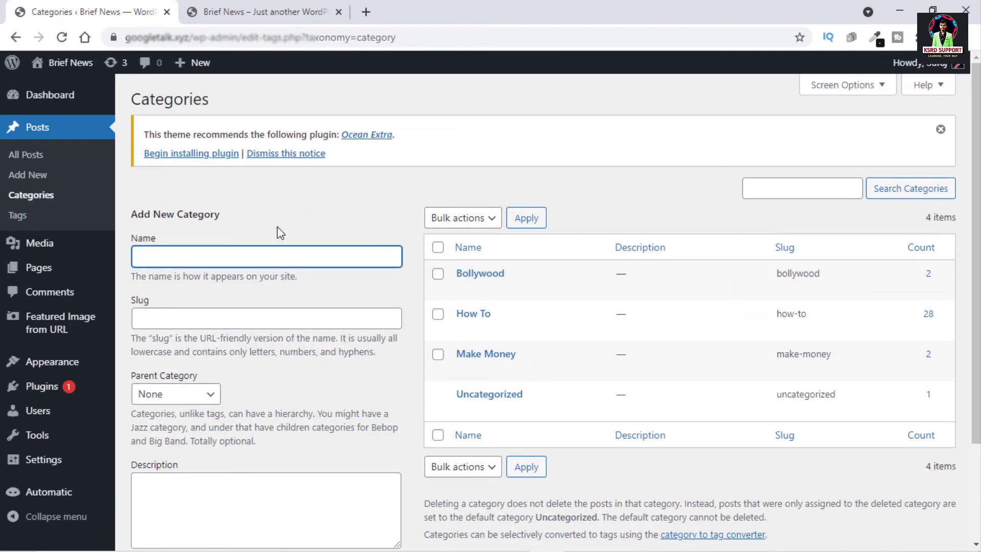
{"action": "scroll", "coordinate": [511, 357], "scroll_direction": "down", "scroll_amount": 1}
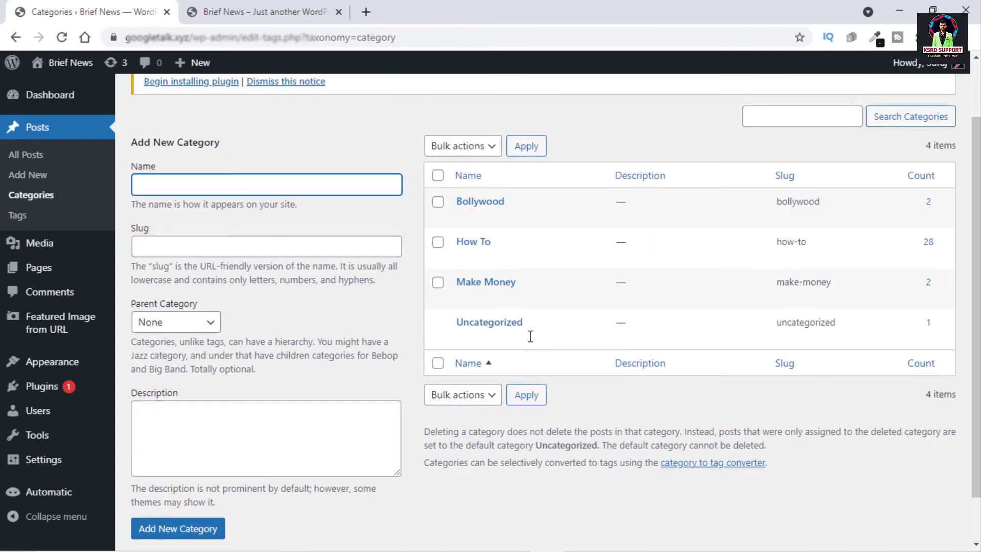
{"action": "mouse_move", "coordinate": [495, 342]}
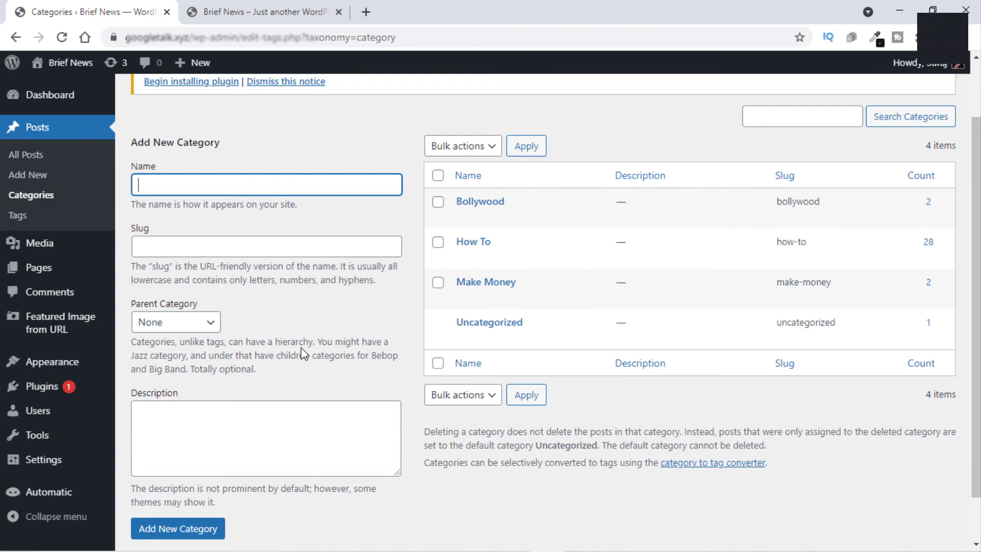
Switch to the Brief News front page, look through its navigation menu and posts, and return to the categories page.
{"action": "left_click", "coordinate": [258, 13]}
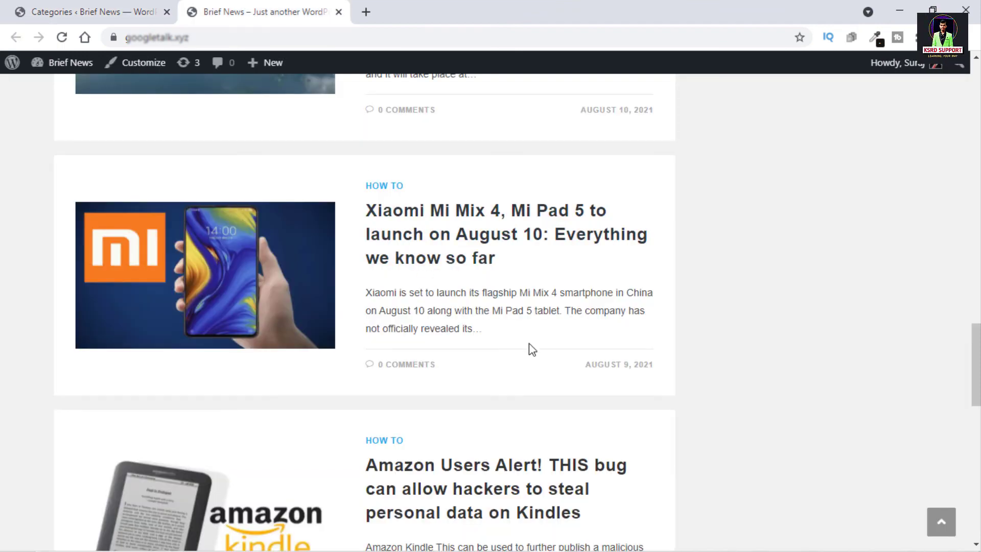
{"action": "scroll", "coordinate": [531, 350], "scroll_direction": "up", "scroll_amount": 15}
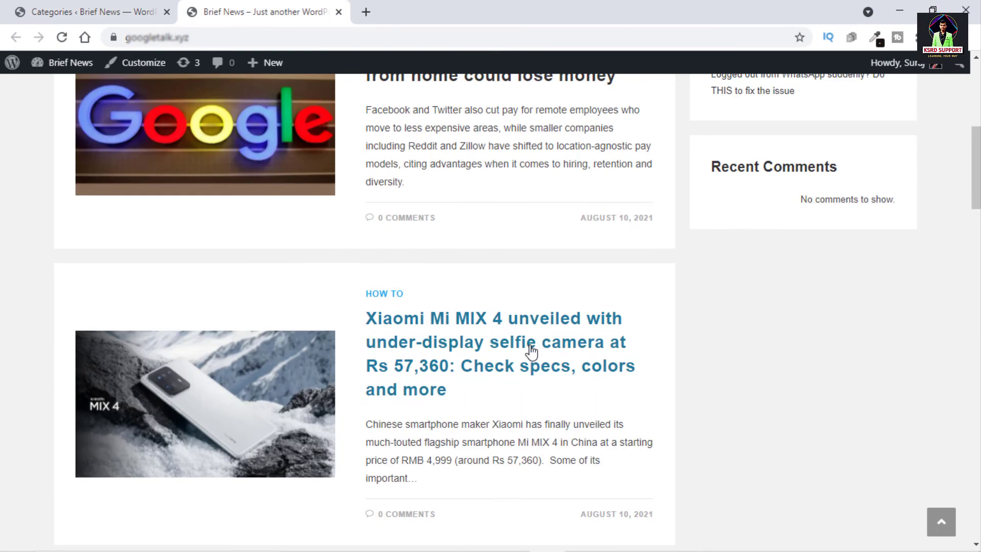
{"action": "scroll", "coordinate": [532, 351], "scroll_direction": "up", "scroll_amount": 10}
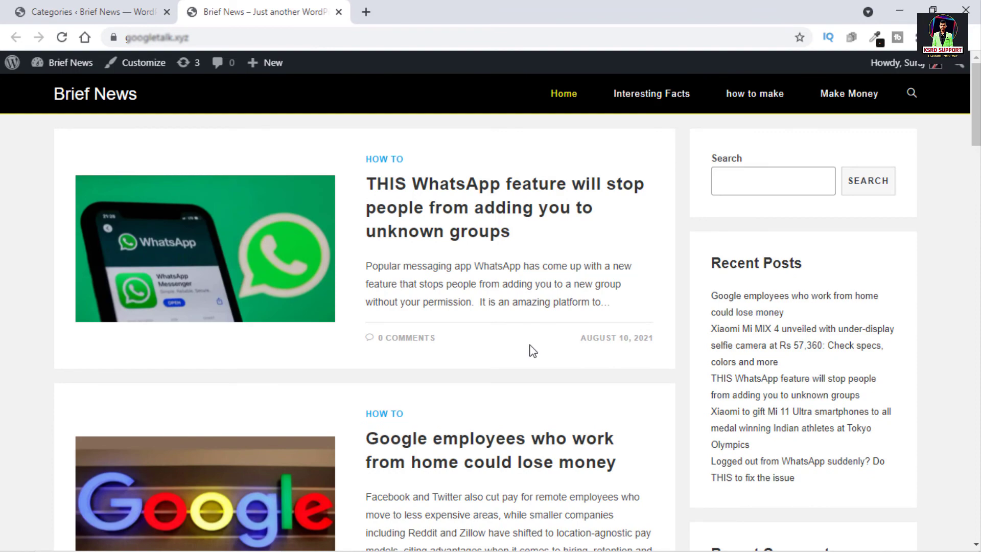
{"action": "scroll", "coordinate": [531, 351], "scroll_direction": "down", "scroll_amount": 11}
{"action": "scroll", "coordinate": [741, 388], "scroll_direction": "up", "scroll_amount": 11}
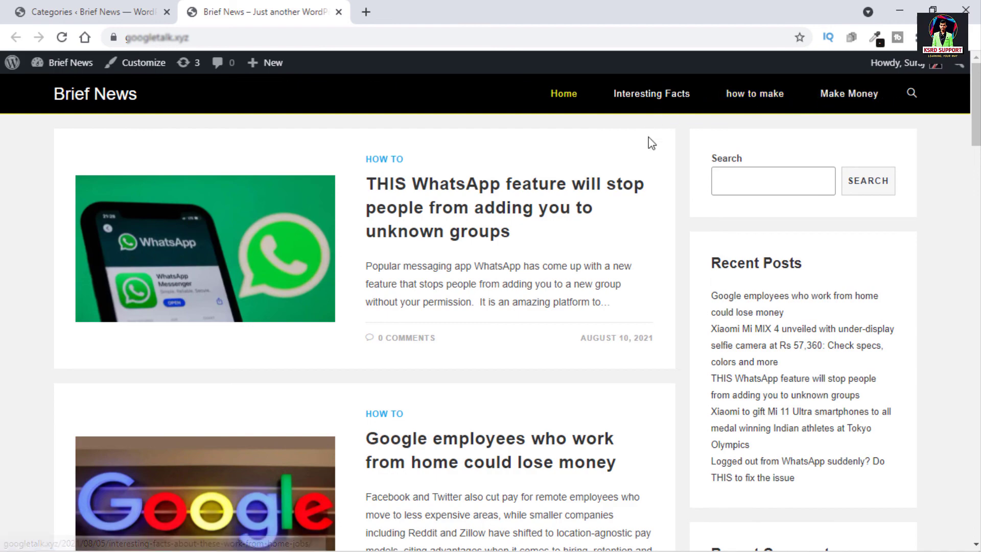
{"action": "scroll", "coordinate": [633, 168], "scroll_direction": "down", "scroll_amount": 10}
{"action": "scroll", "coordinate": [617, 193], "scroll_direction": "down", "scroll_amount": 20}
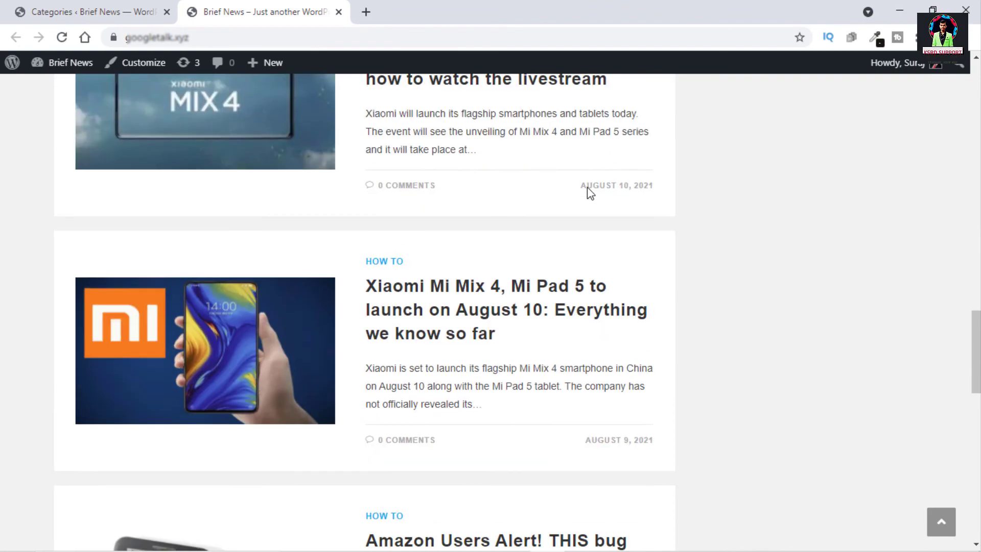
{"action": "scroll", "coordinate": [586, 194], "scroll_direction": "down", "scroll_amount": 15}
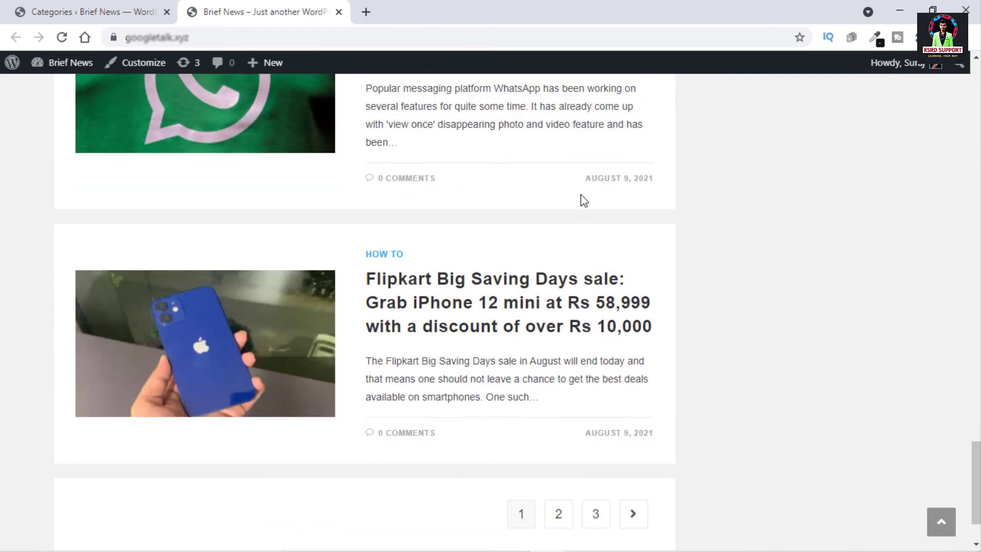
{"action": "scroll", "coordinate": [339, 147], "scroll_direction": "up", "scroll_amount": 1}
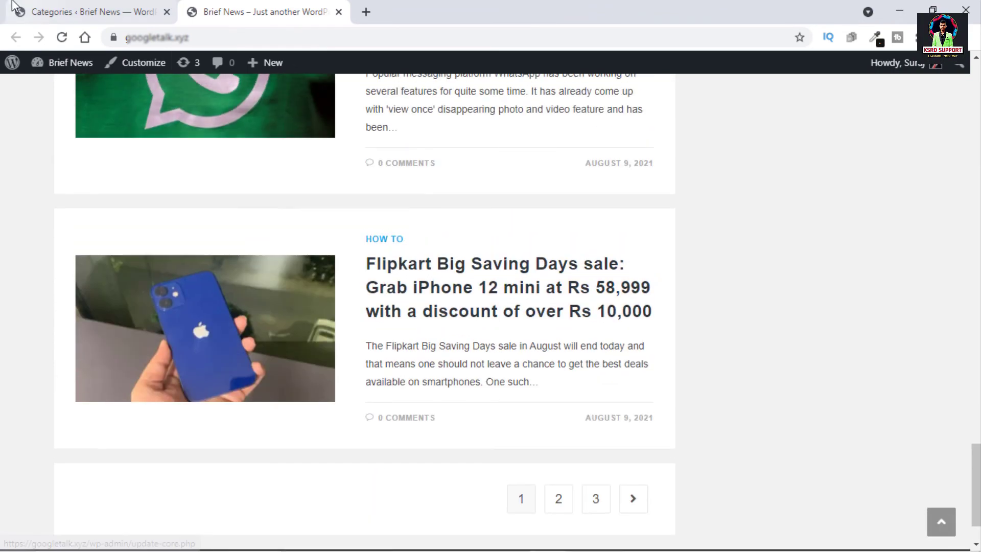
{"action": "key", "text": "ctrl+shift+Tab"}
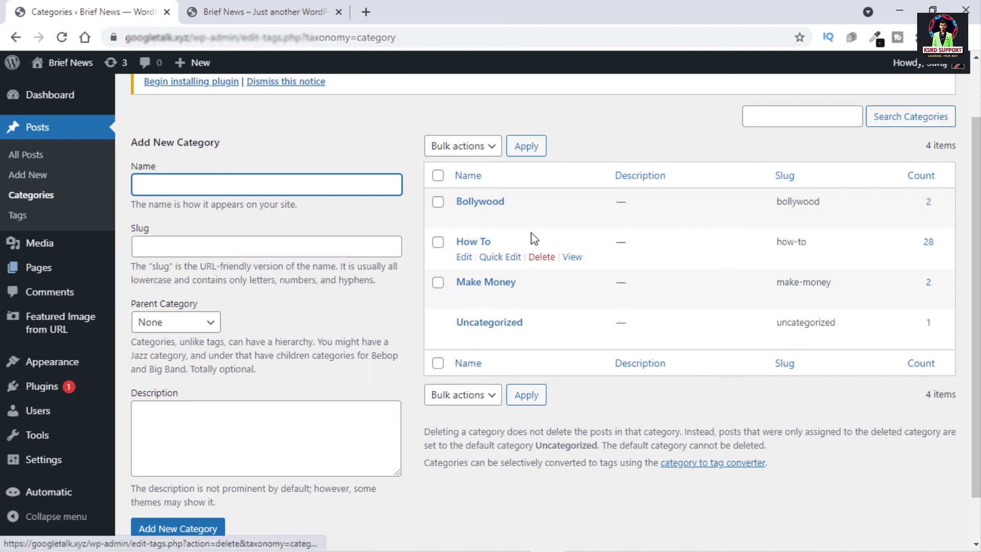